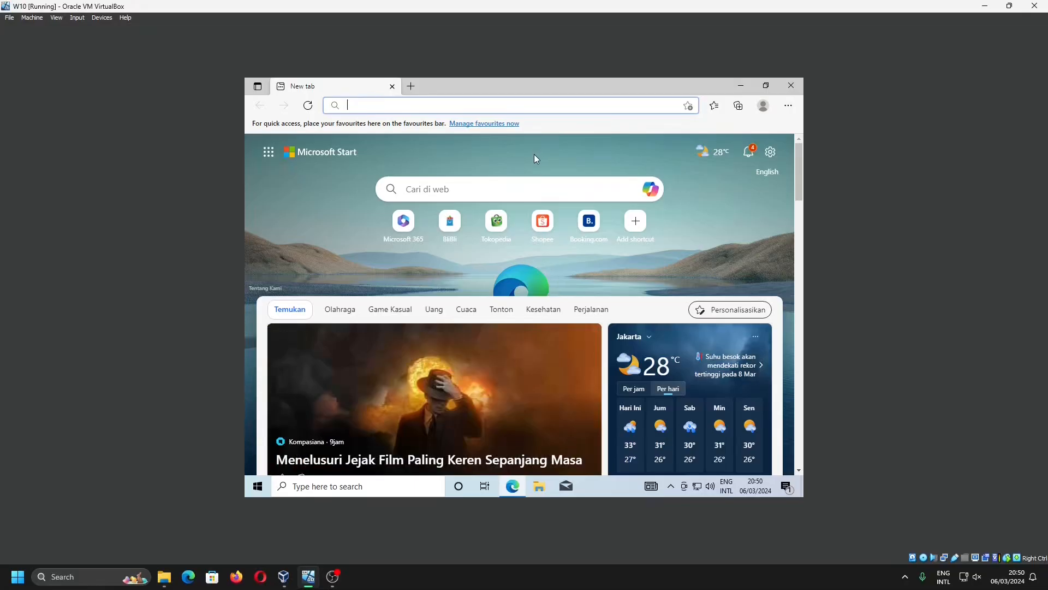
Search the web for "backup file with notepad" and look through the results
{"action": "type", "text": "b"}
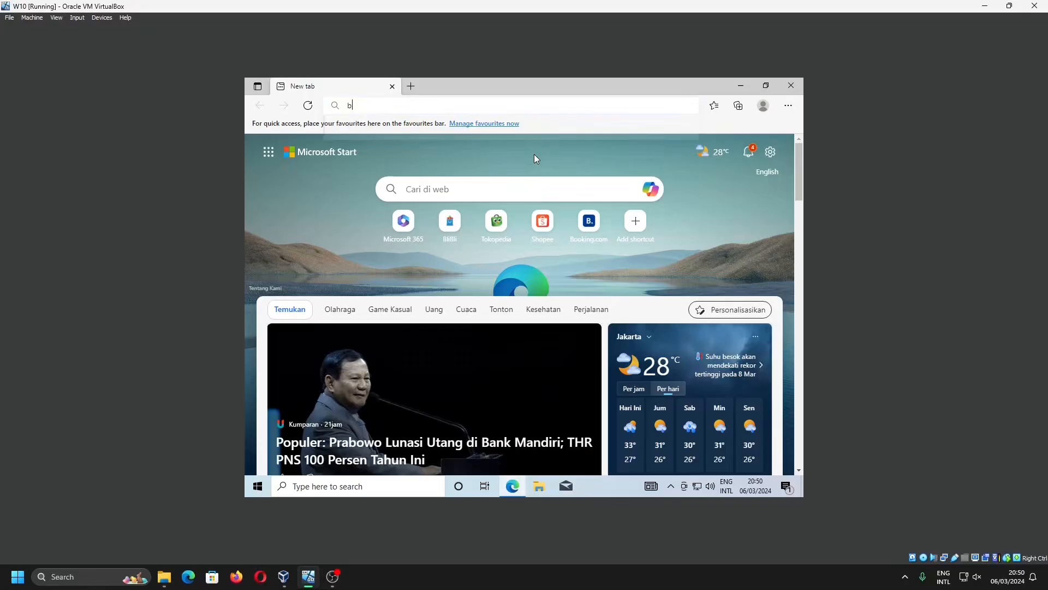
{"action": "type", "text": "ackup file"}
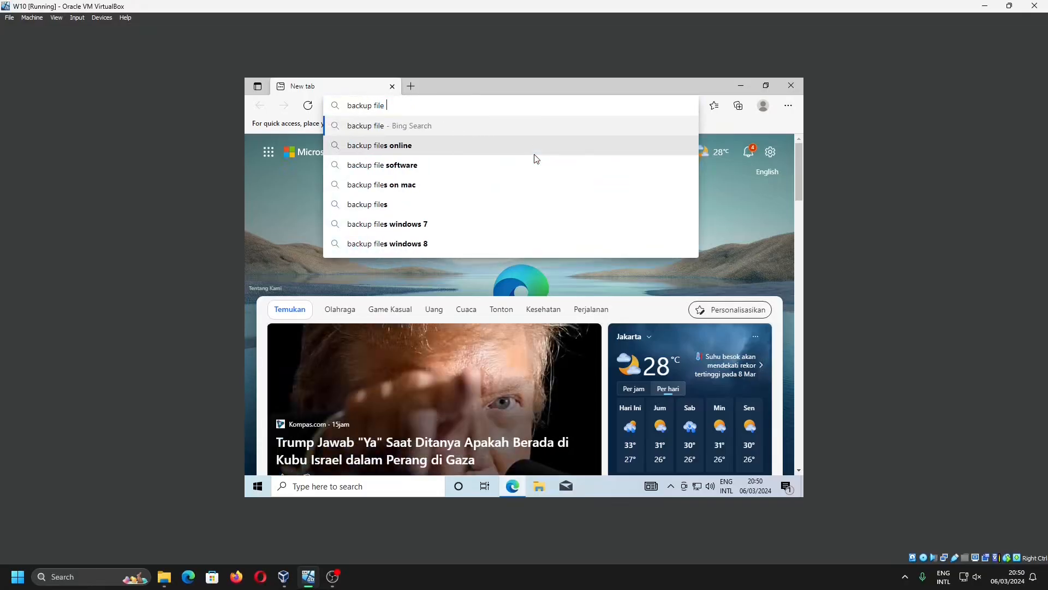
{"action": "type", "text": " with not"}
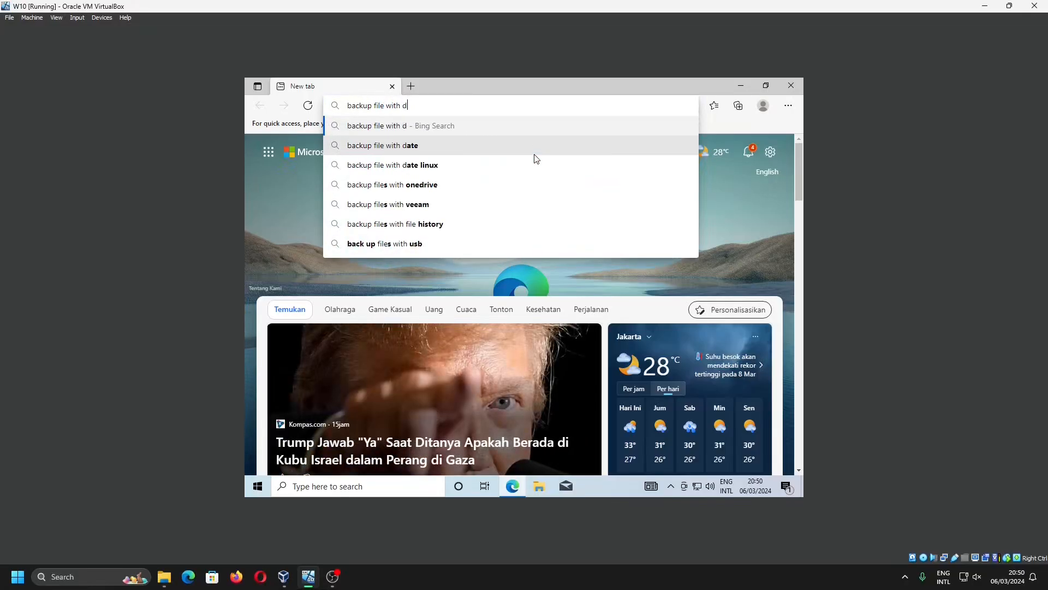
{"action": "type", "text": "epad"}
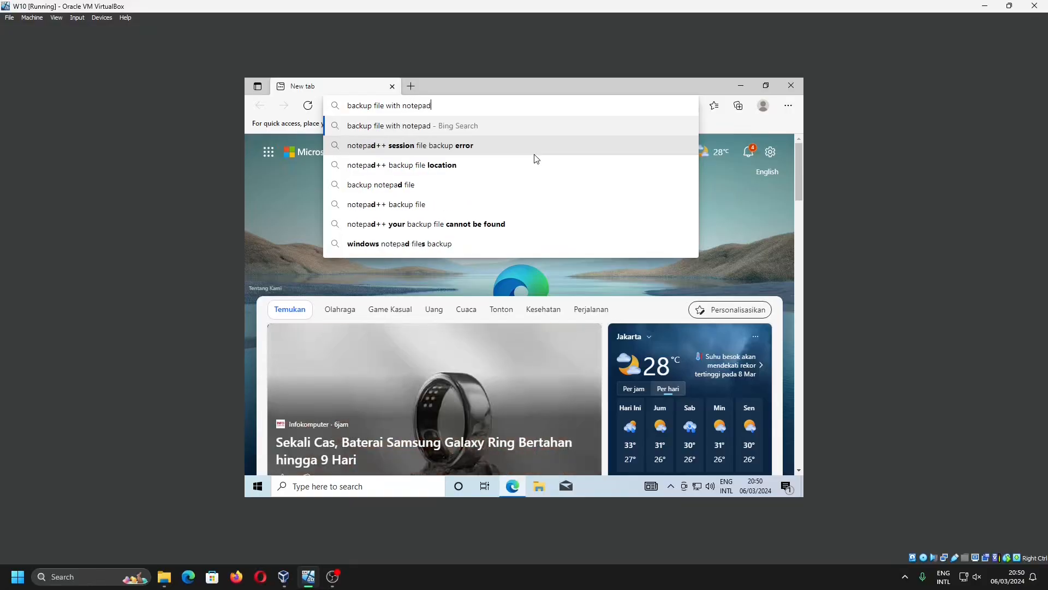
{"action": "key", "text": "Return"}
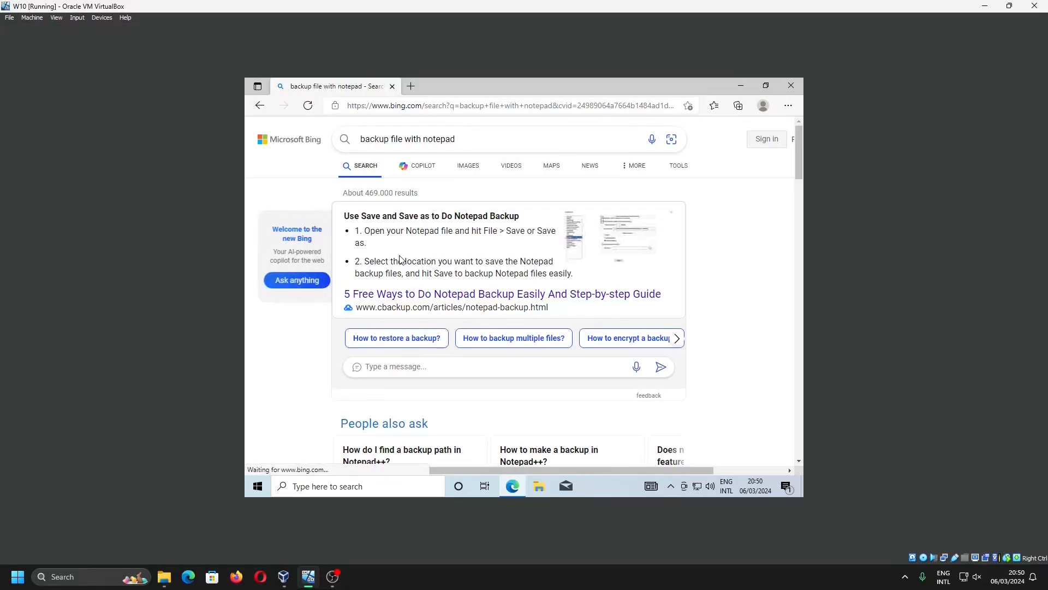
{"action": "scroll", "coordinate": [542, 256], "scroll_direction": "down", "scroll_amount": 5}
{"action": "scroll", "coordinate": [542, 257], "scroll_direction": "down", "scroll_amount": 4}
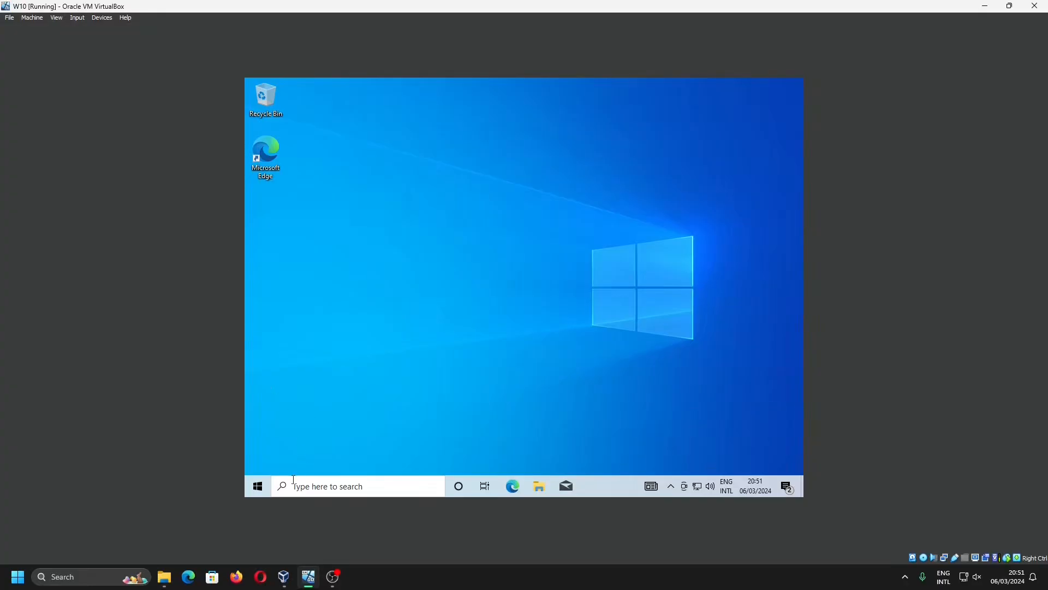
Restart the Windows 10 guest system from its power options to boot into Windows Setup
{"action": "left_click", "coordinate": [262, 489]}
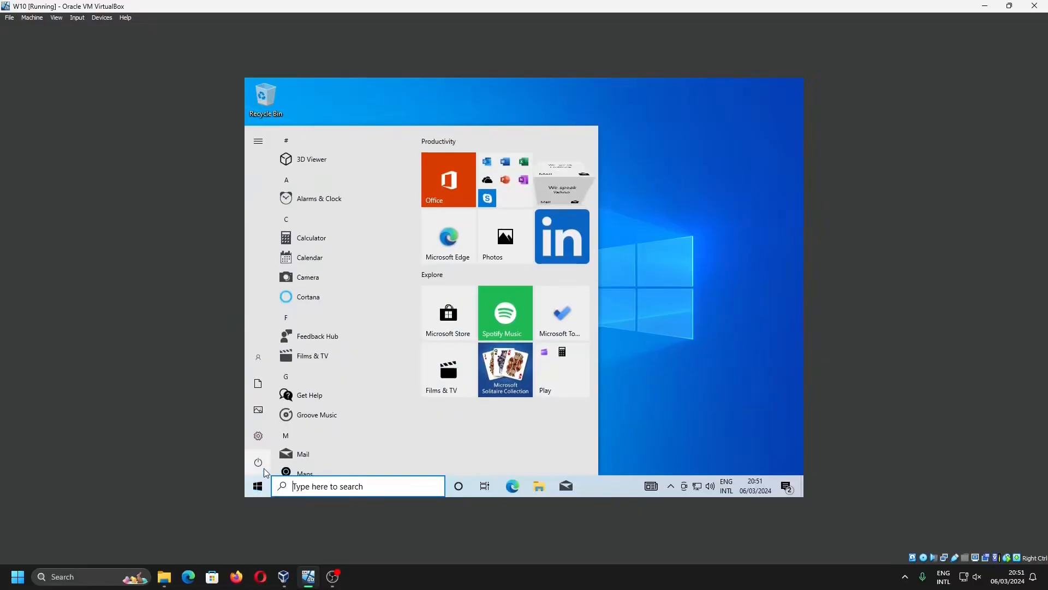
{"action": "left_click", "coordinate": [256, 462]}
{"action": "left_click", "coordinate": [282, 440]}
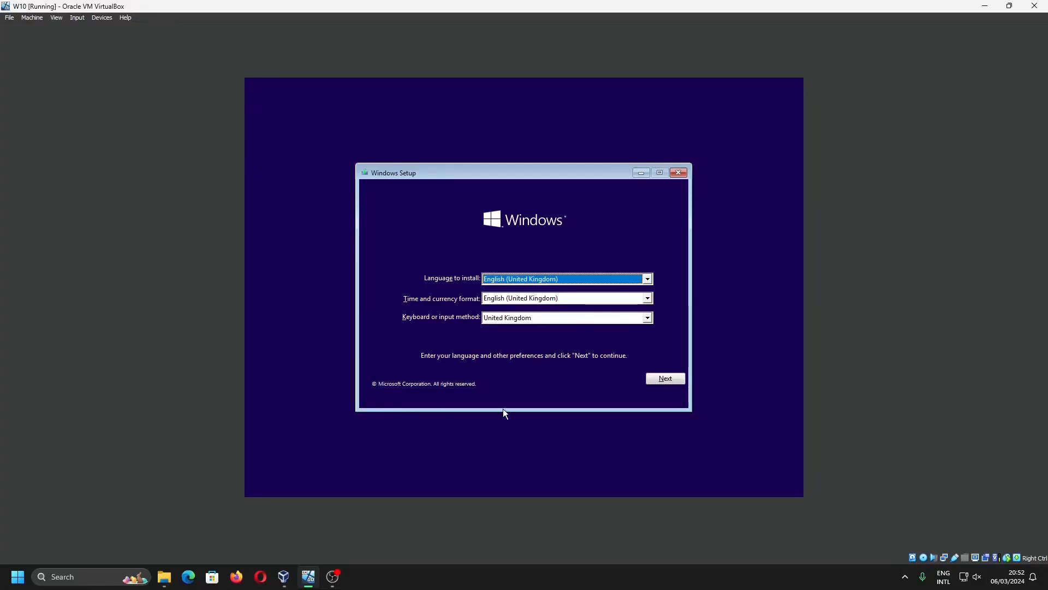
Set the Windows Setup keyboard or input method to United States-International and continue to the installation screen
{"action": "left_click", "coordinate": [601, 318]}
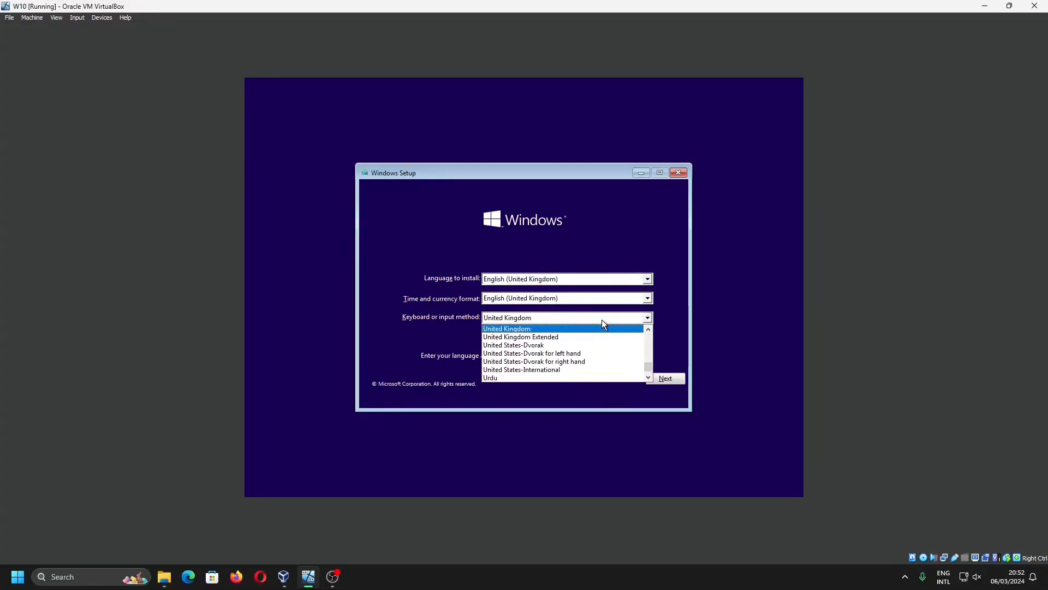
{"action": "left_click", "coordinate": [556, 369]}
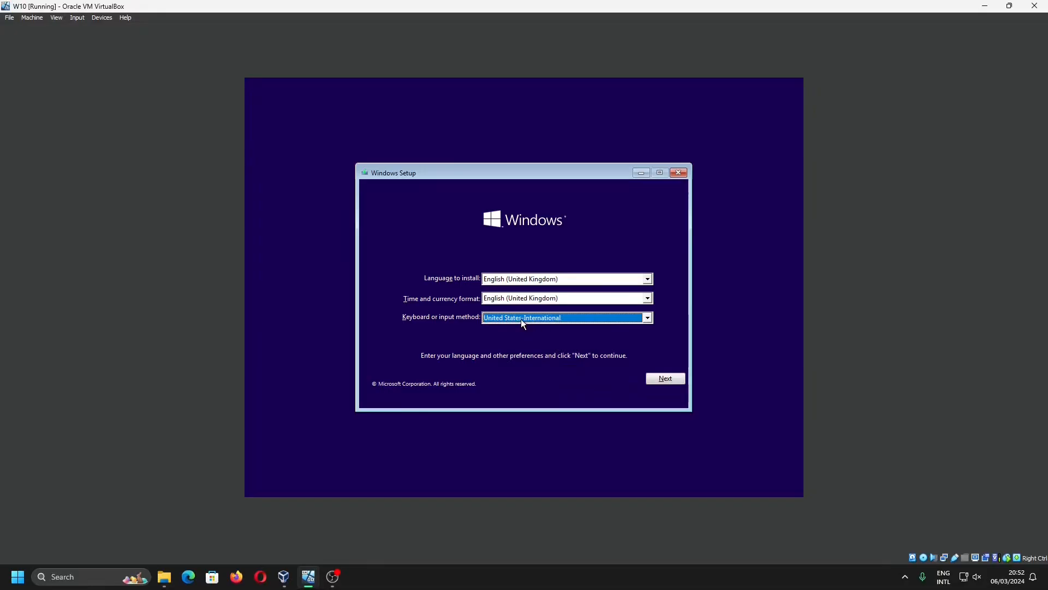
{"action": "left_click", "coordinate": [664, 381]}
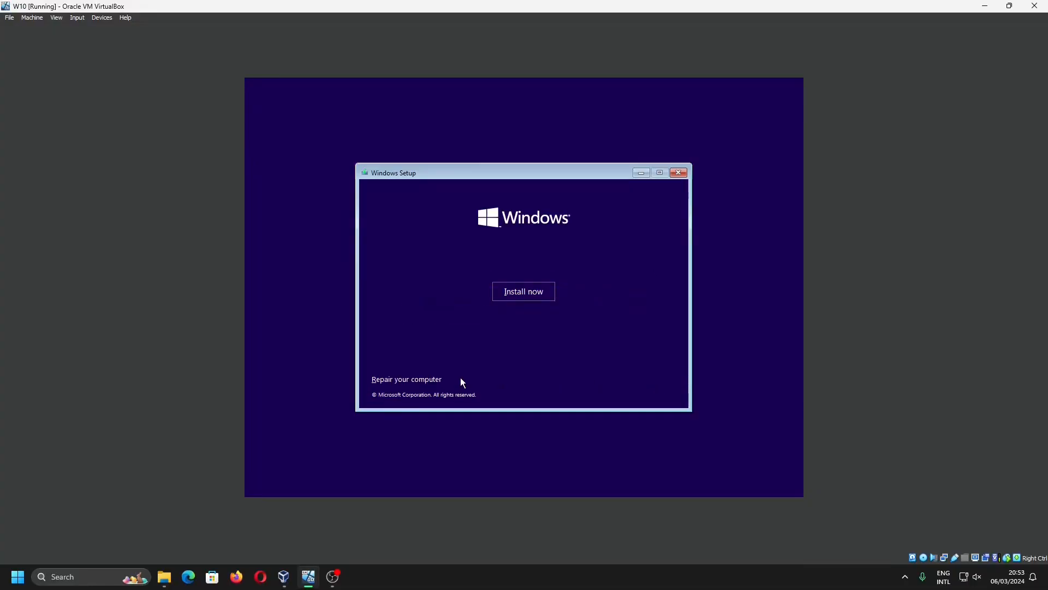
Enter the computer repair environment and open Command Prompt from the advanced troubleshooting options
{"action": "left_click", "coordinate": [429, 380]}
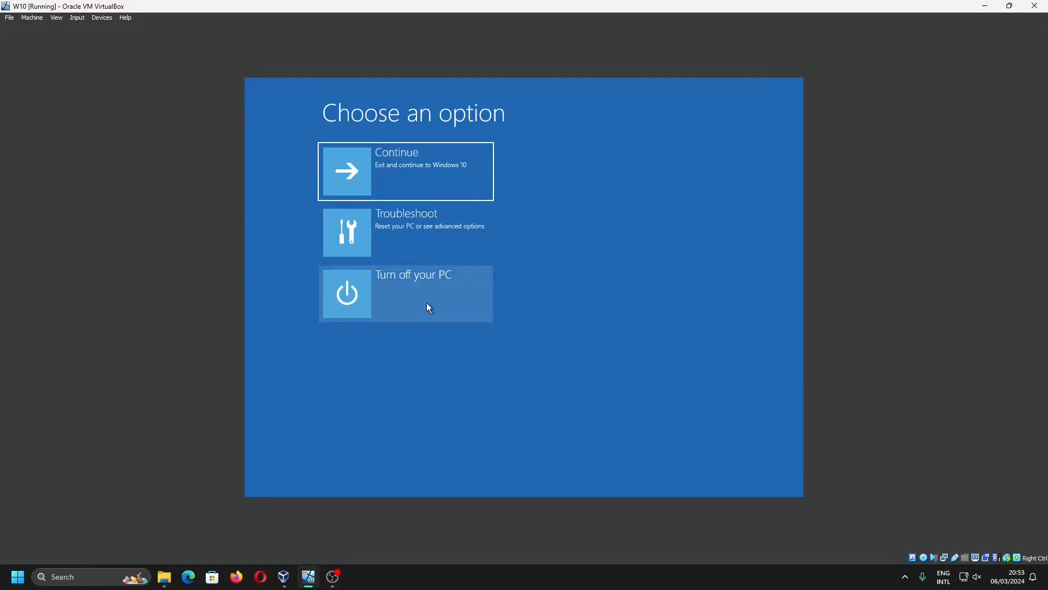
{"action": "left_click", "coordinate": [423, 244]}
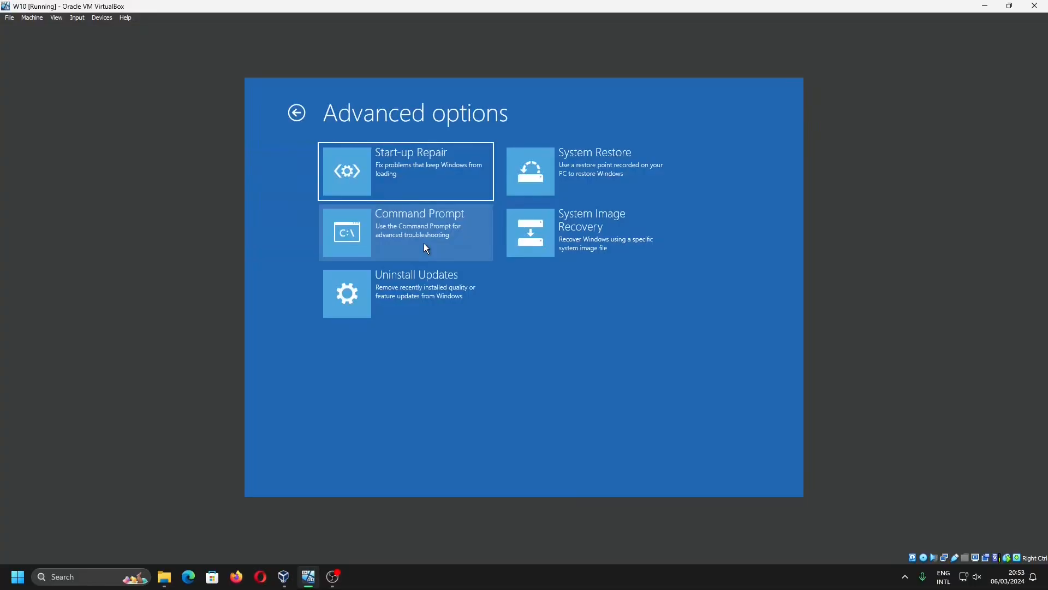
{"action": "left_click", "coordinate": [424, 244]}
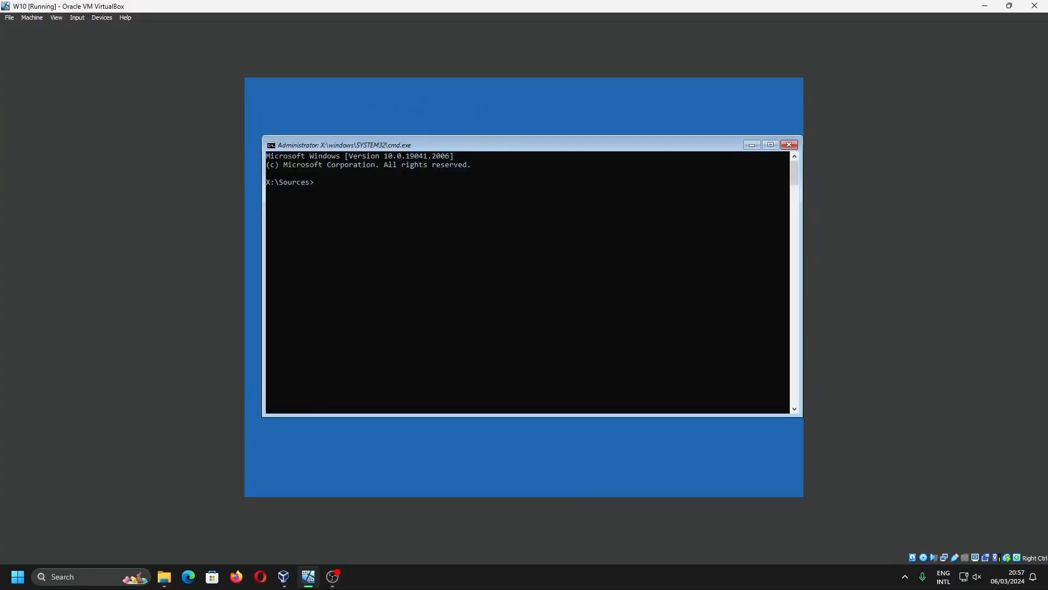
Launch Notepad from the recovery command line with Notepad.exe
{"action": "type", "text": "Notepad.ex"}
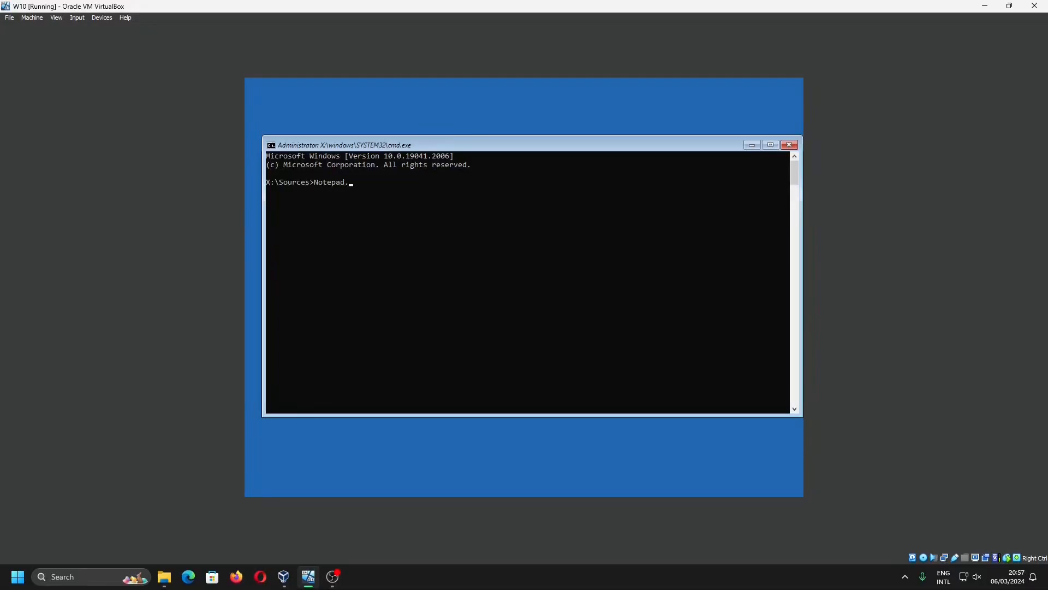
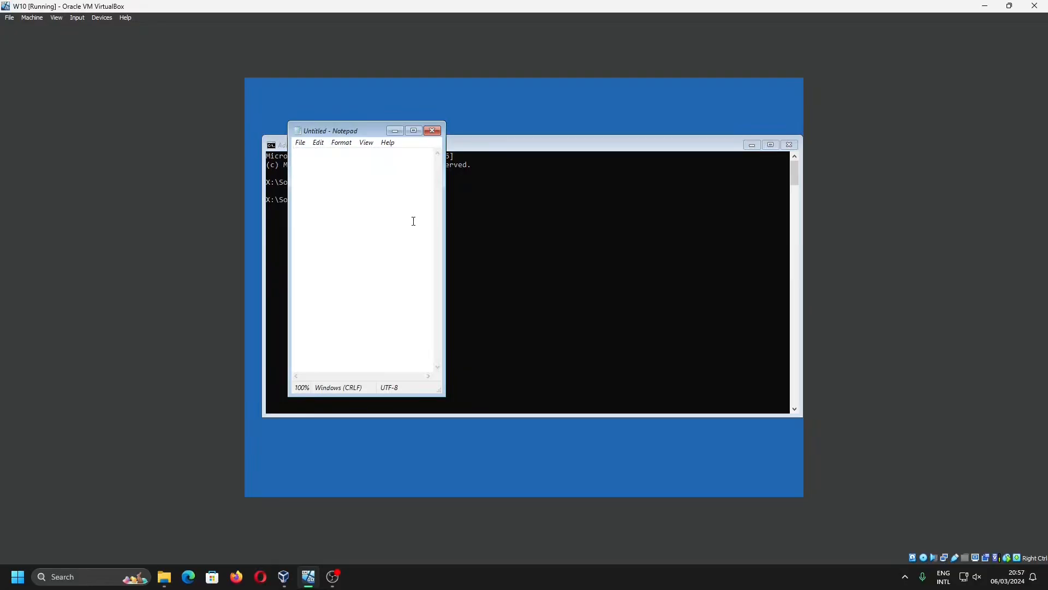
Bring up Notepad's Save As dialog and browse to the me folder under Users on Local Disk (D:)
{"action": "left_click", "coordinate": [297, 145]}
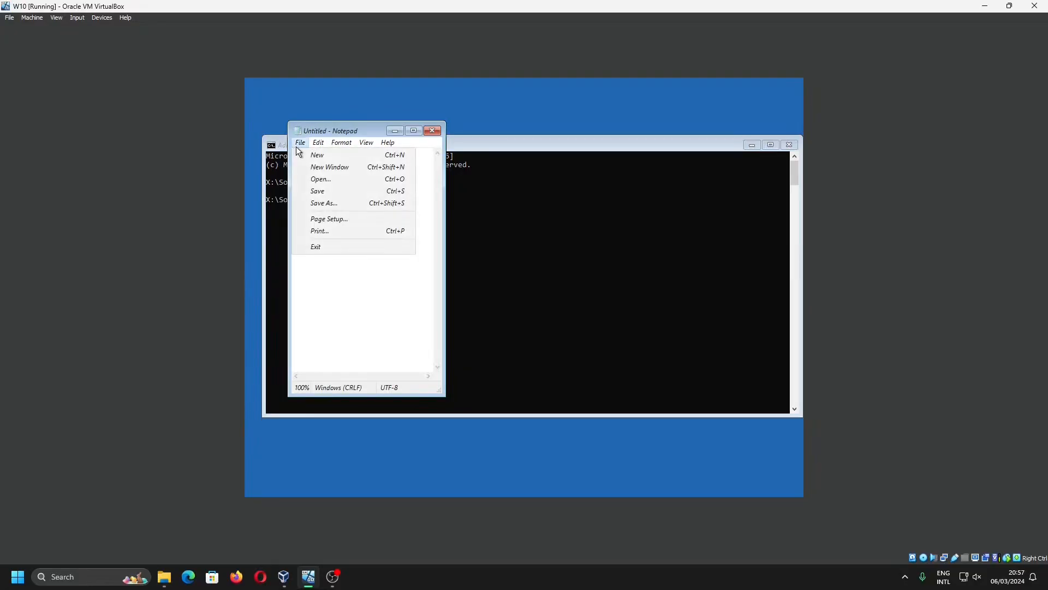
{"action": "left_click", "coordinate": [330, 203]}
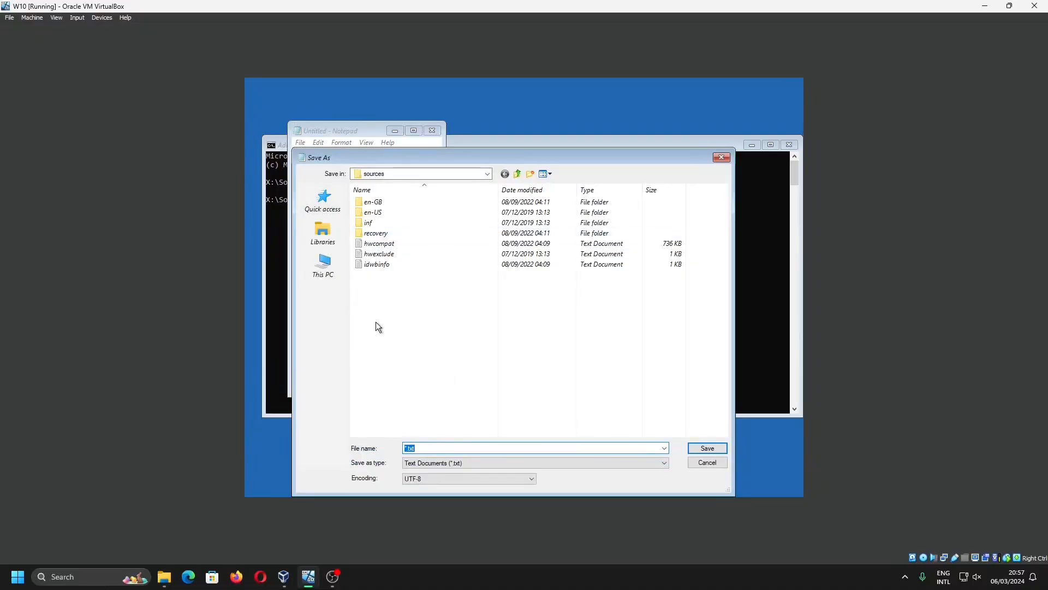
{"action": "left_click", "coordinate": [322, 265]}
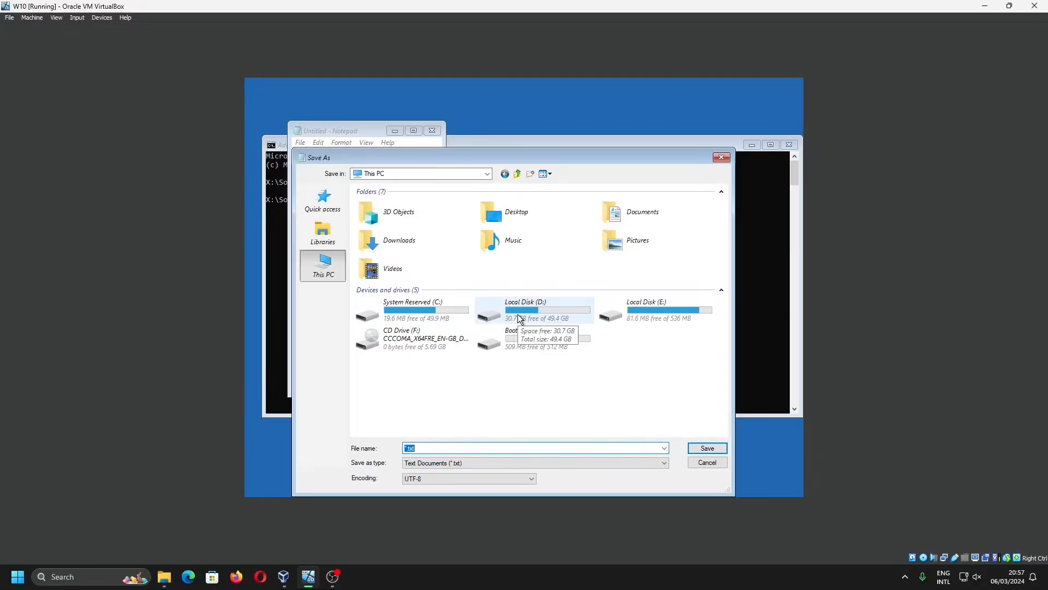
{"action": "left_click", "coordinate": [647, 217]}
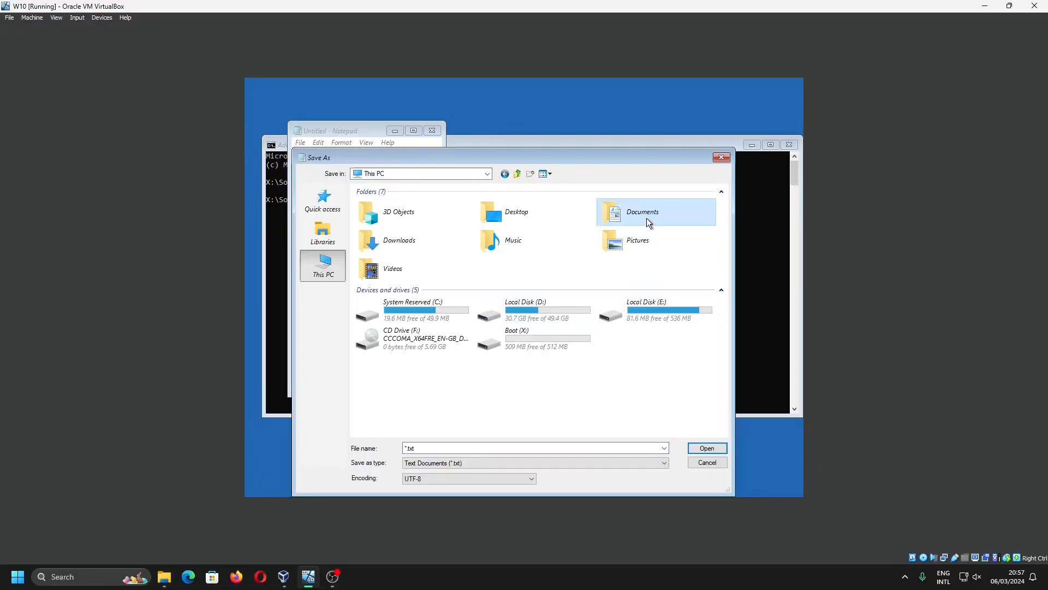
{"action": "double_click", "coordinate": [553, 304]}
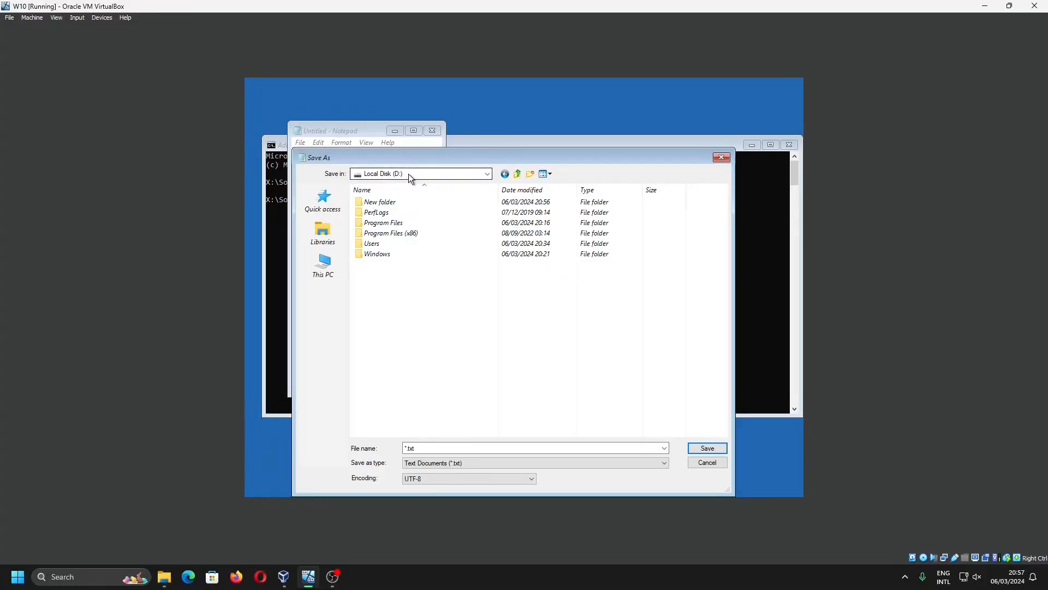
{"action": "double_click", "coordinate": [465, 246]}
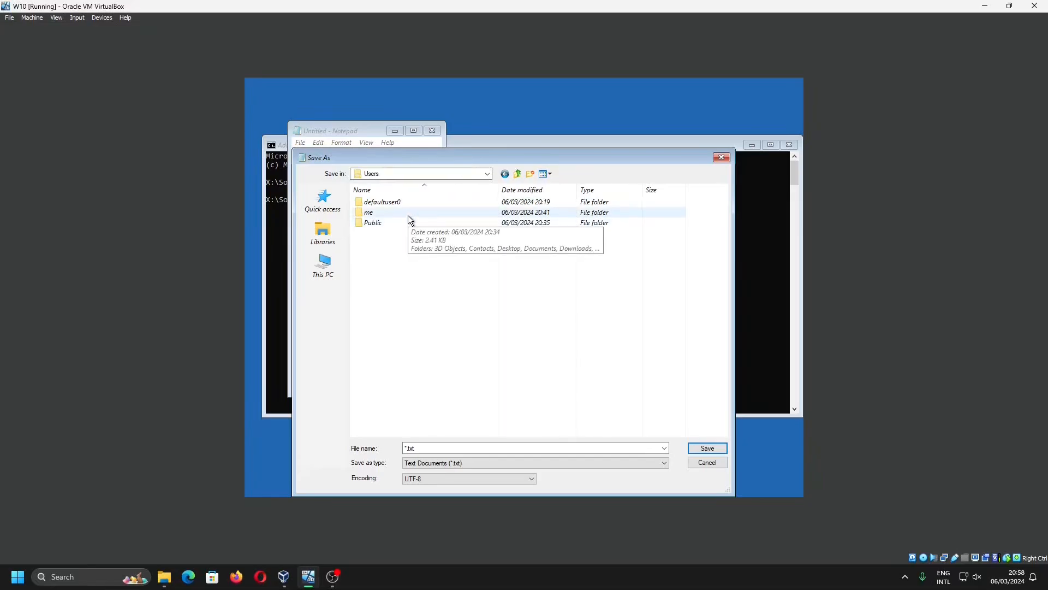
{"action": "double_click", "coordinate": [409, 216]}
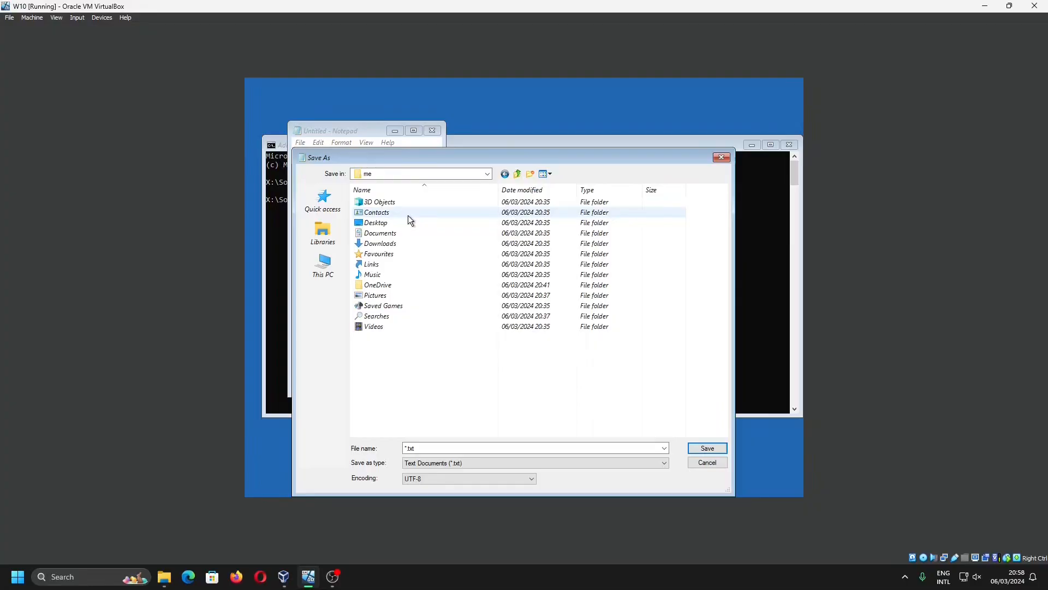
Check inside the Documents folder of the me profile, return to its parent and copy the Documents folder
{"action": "double_click", "coordinate": [385, 234]}
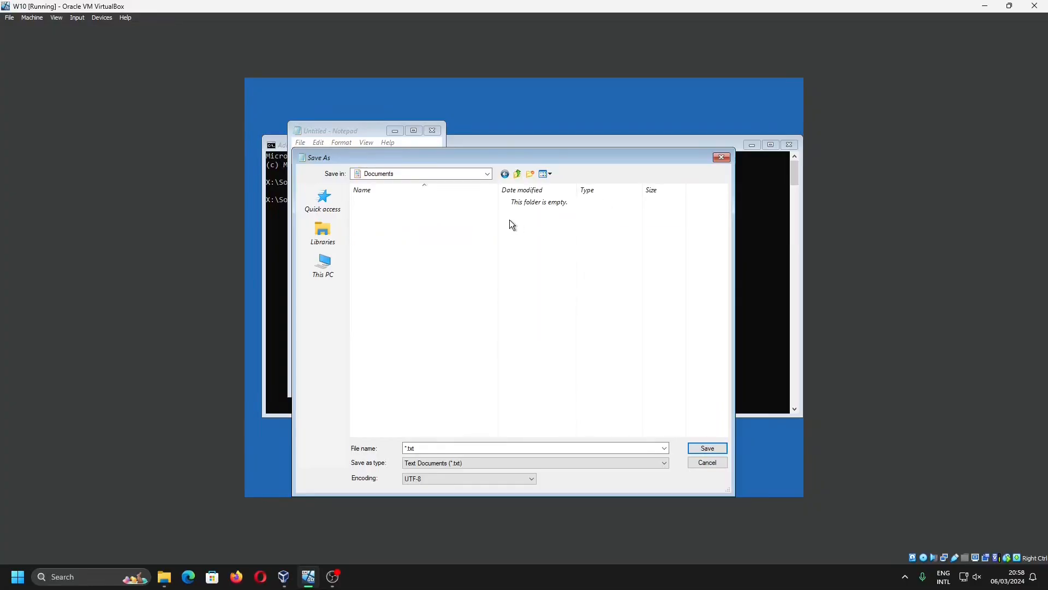
{"action": "left_click", "coordinate": [517, 174]}
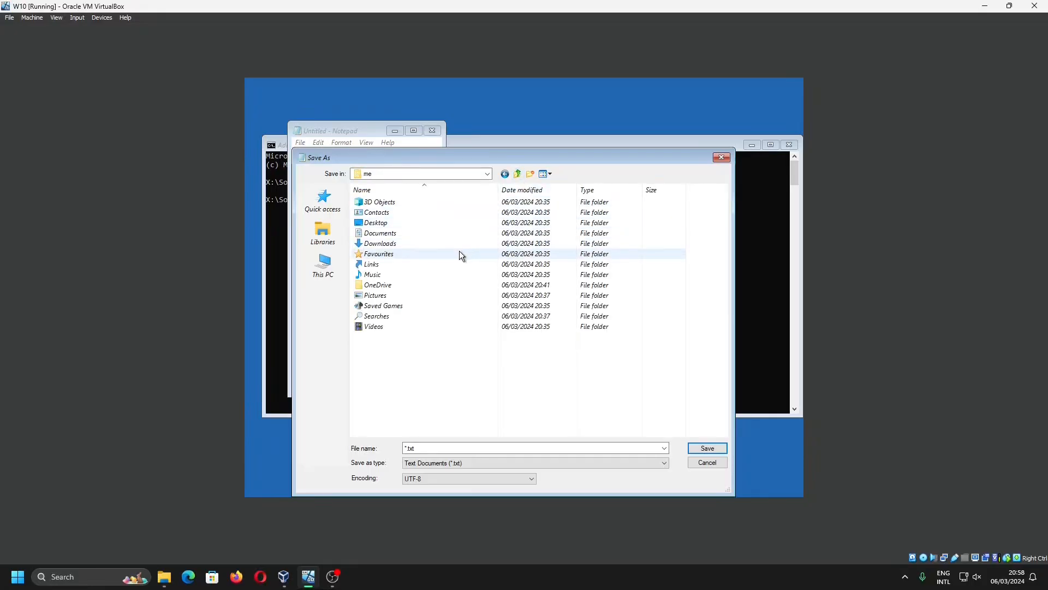
{"action": "left_click", "coordinate": [458, 246]}
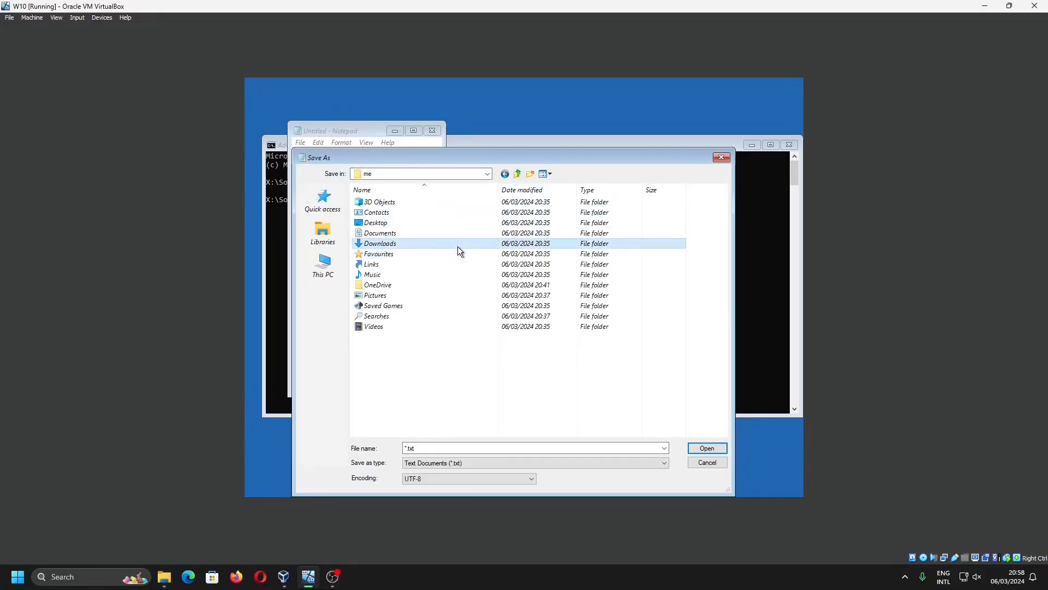
{"action": "left_click", "coordinate": [391, 233]}
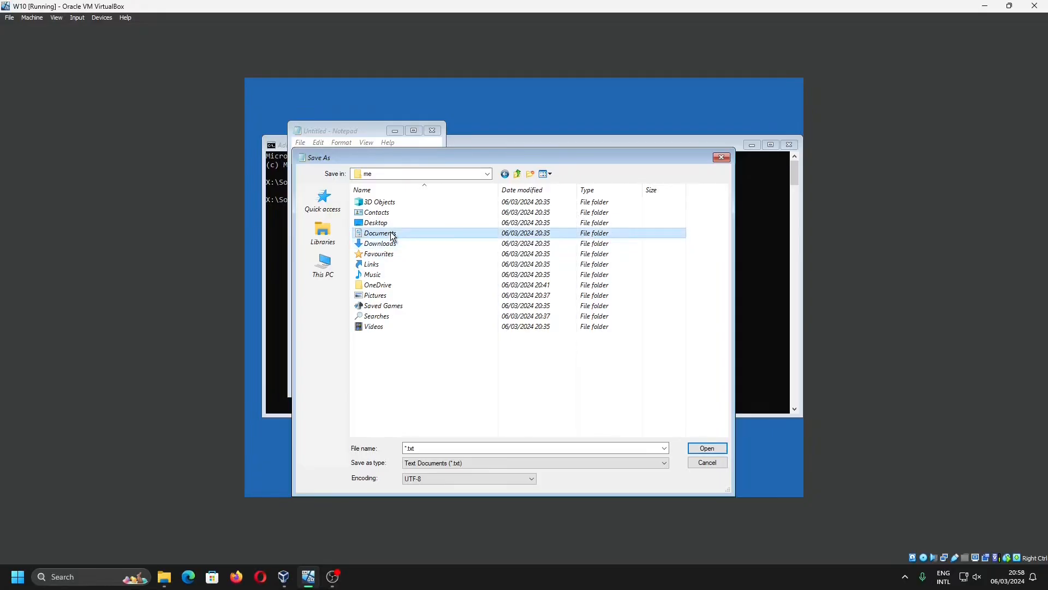
{"action": "right_click", "coordinate": [392, 235]}
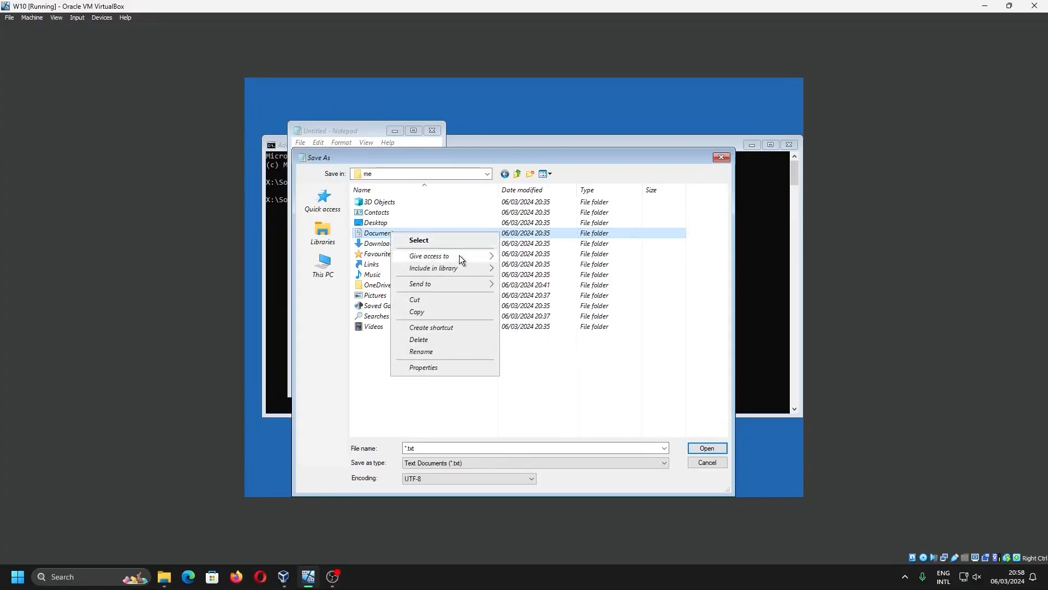
{"action": "mouse_move", "coordinate": [459, 285]}
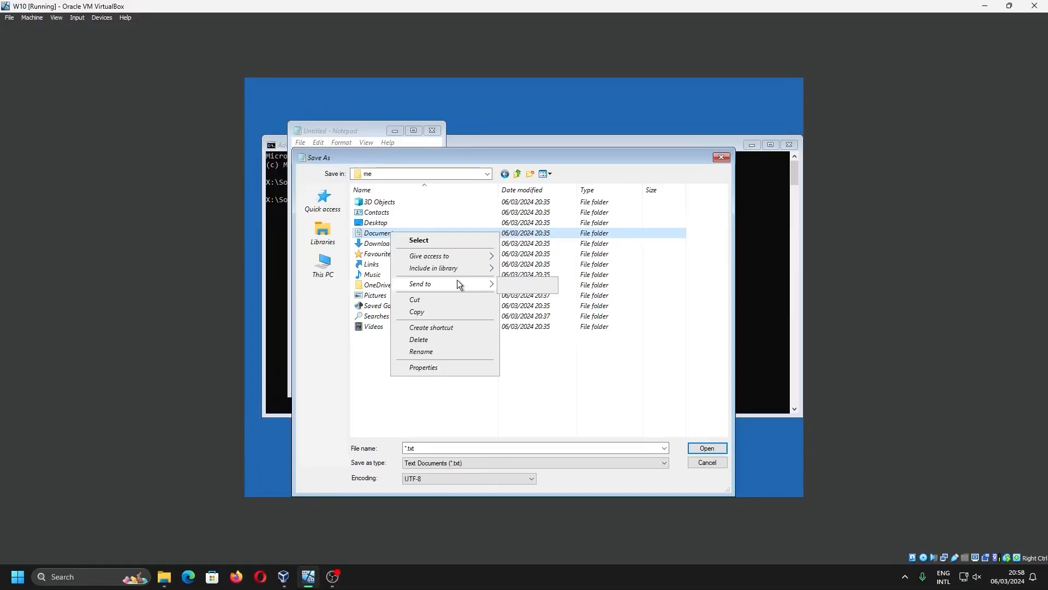
{"action": "left_click", "coordinate": [441, 312]}
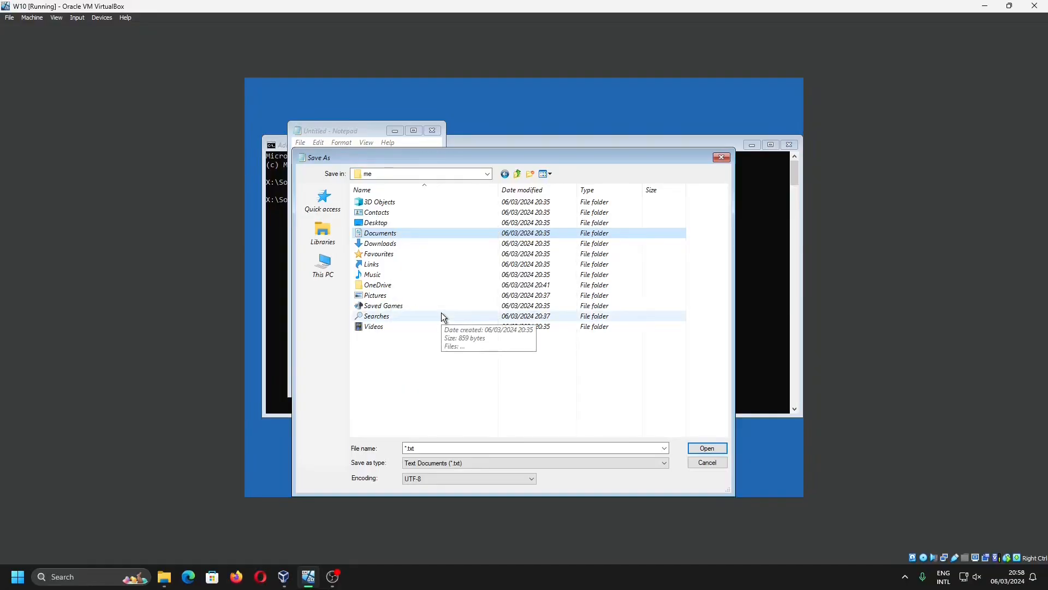
Paste the copied Documents folder into the root of Local Disk (E:)
{"action": "left_click", "coordinate": [519, 175]}
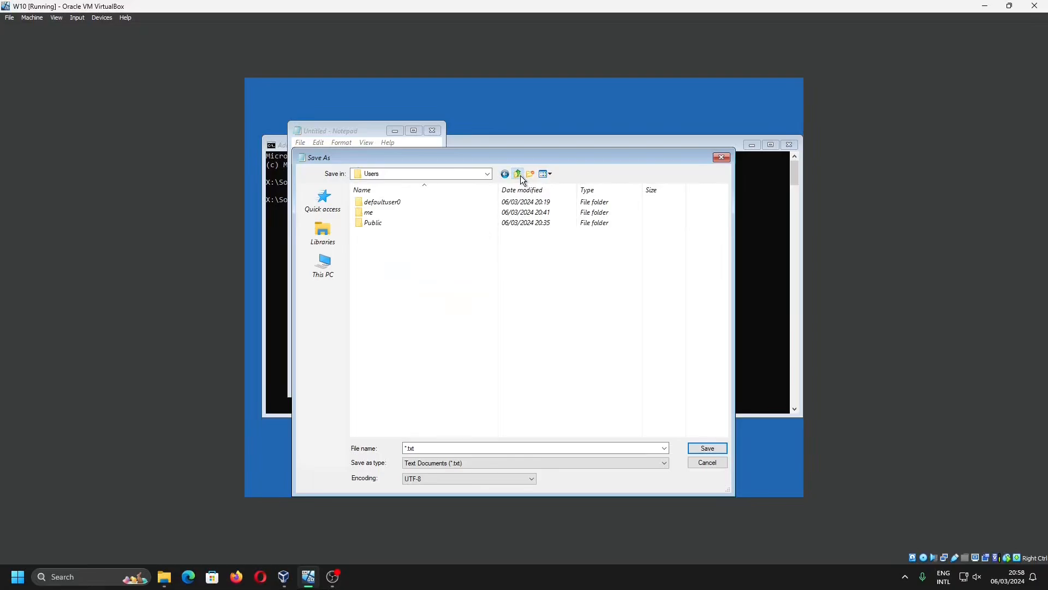
{"action": "left_click", "coordinate": [519, 175]}
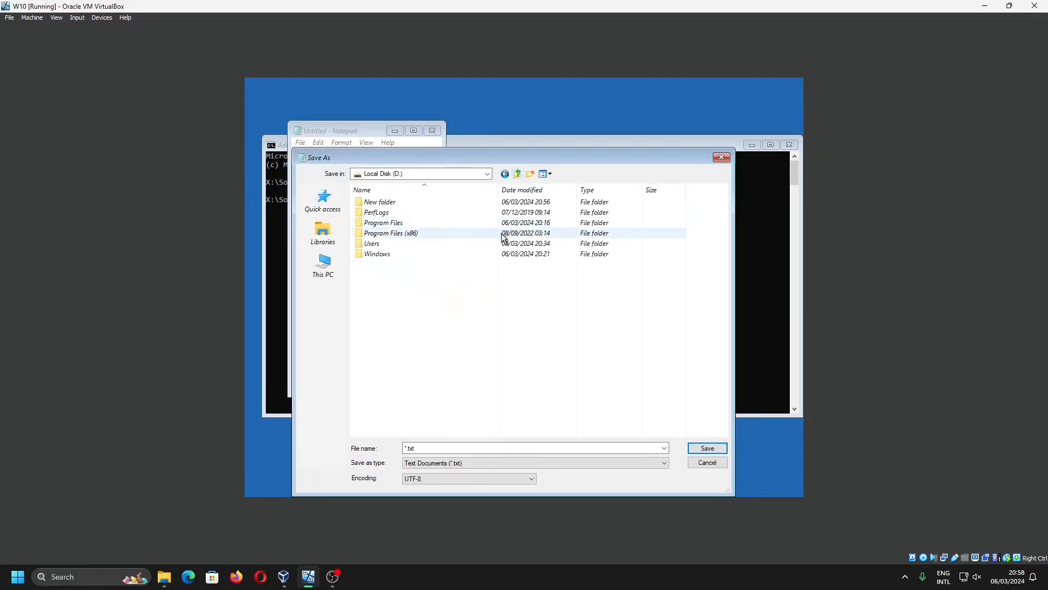
{"action": "left_click", "coordinate": [487, 174]}
{"action": "left_click", "coordinate": [456, 211]}
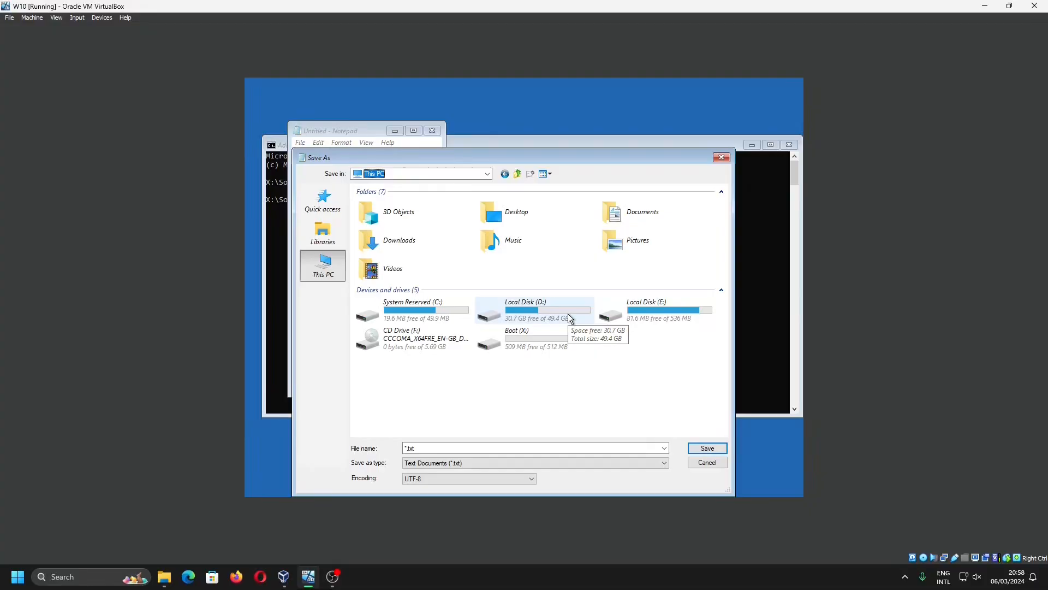
{"action": "double_click", "coordinate": [647, 313]}
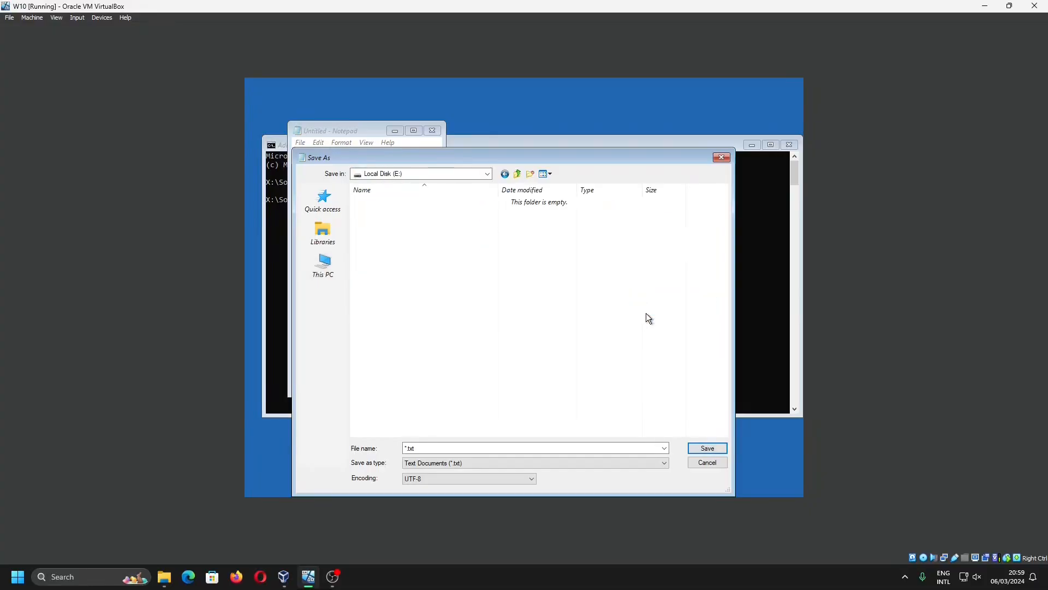
{"action": "right_click", "coordinate": [570, 305]}
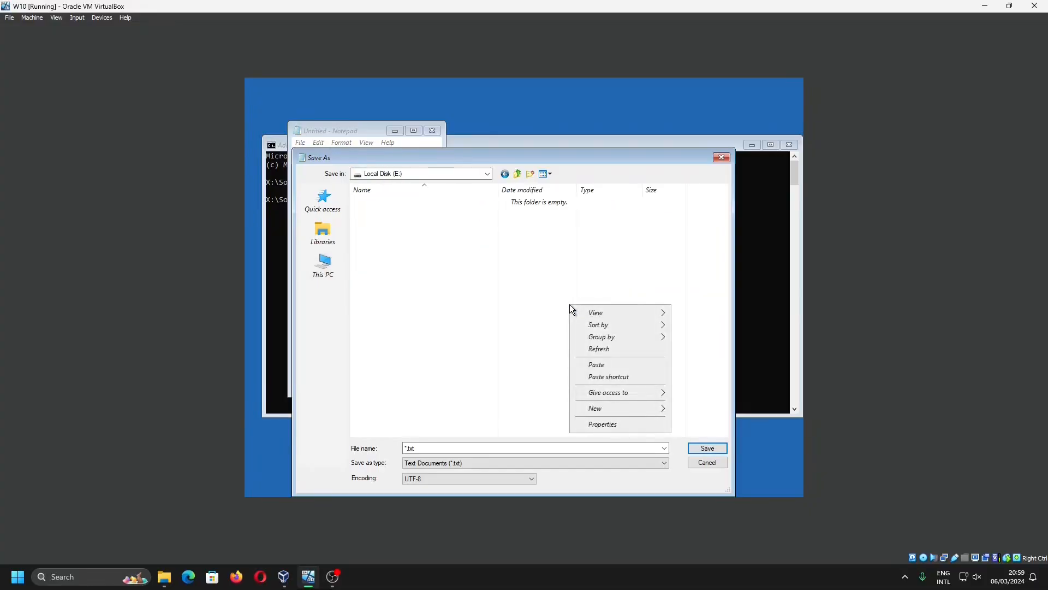
{"action": "left_click", "coordinate": [602, 364]}
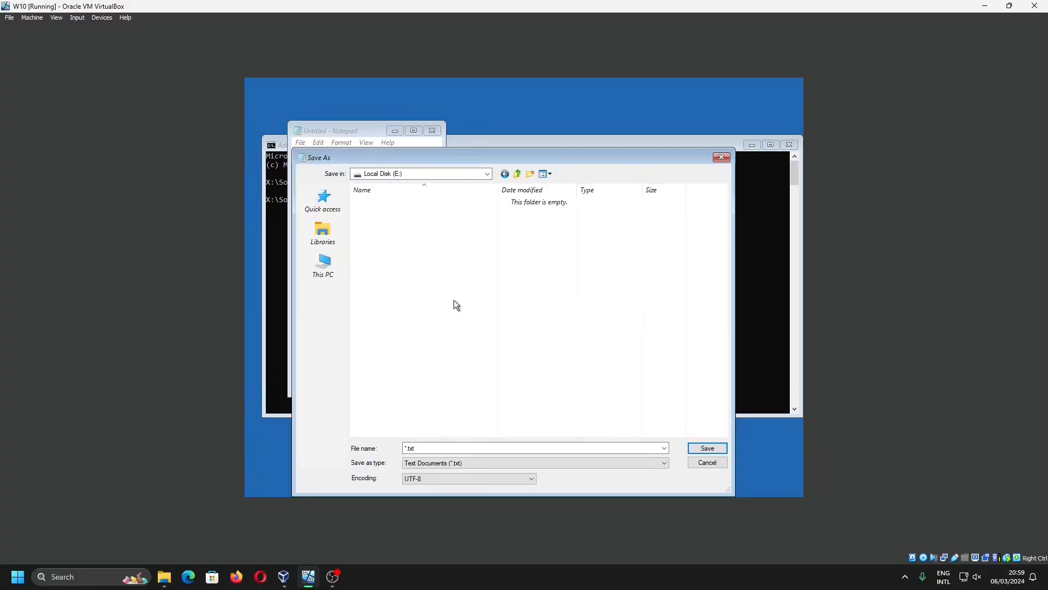
Refresh the Local Disk (E:) listing and look inside the pasted Documents folder
{"action": "right_click", "coordinate": [510, 264]}
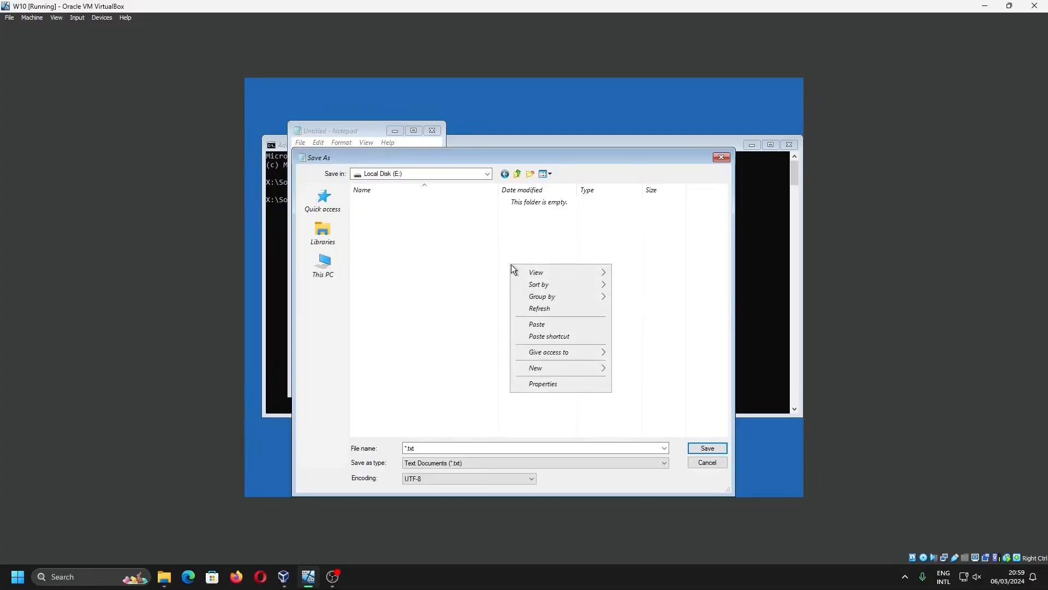
{"action": "left_click", "coordinate": [536, 309]}
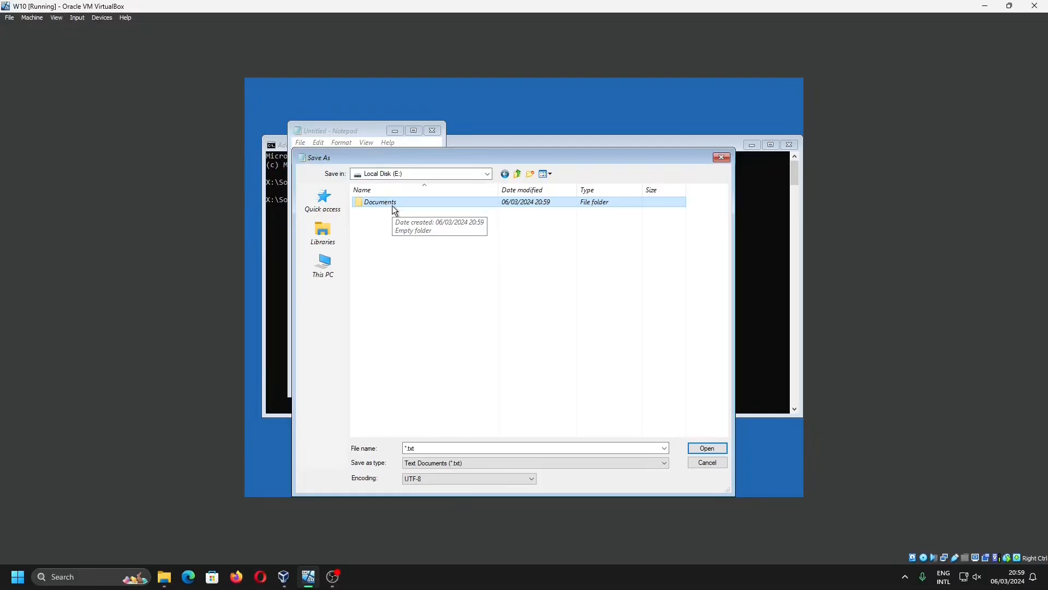
{"action": "double_click", "coordinate": [392, 206]}
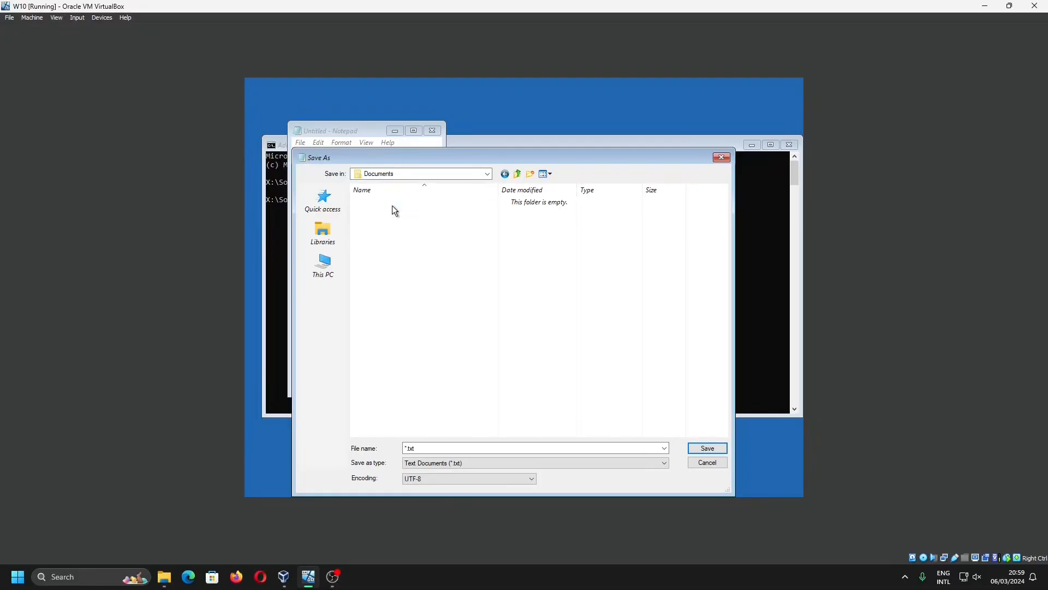
{"action": "left_click", "coordinate": [517, 173]}
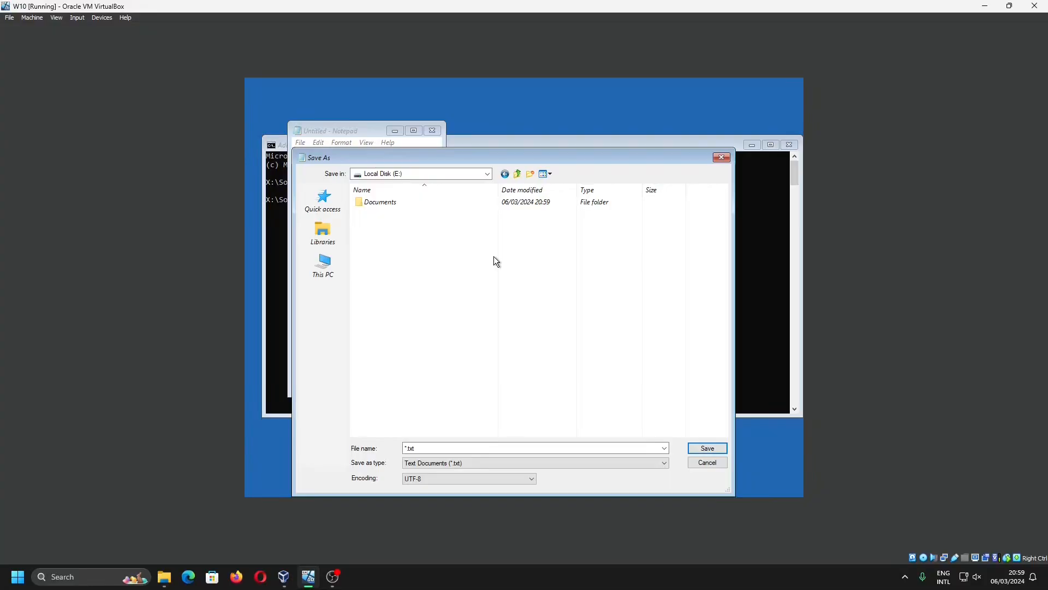
Return to Local Disk (D:) and copy its Program Files (x86) folder
{"action": "left_click", "coordinate": [518, 174]}
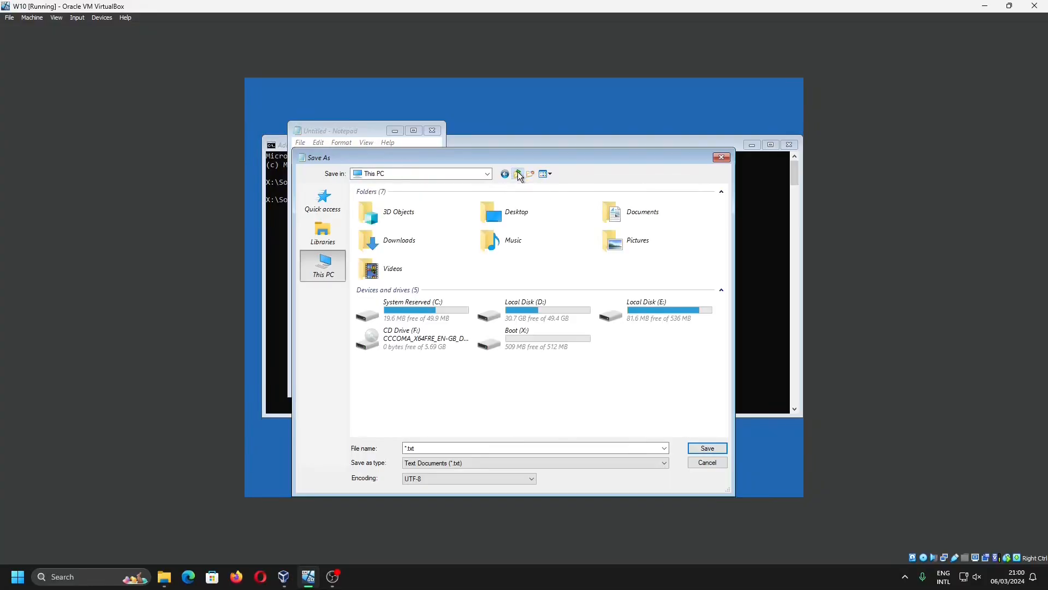
{"action": "double_click", "coordinate": [546, 310]}
{"action": "left_click", "coordinate": [367, 254]}
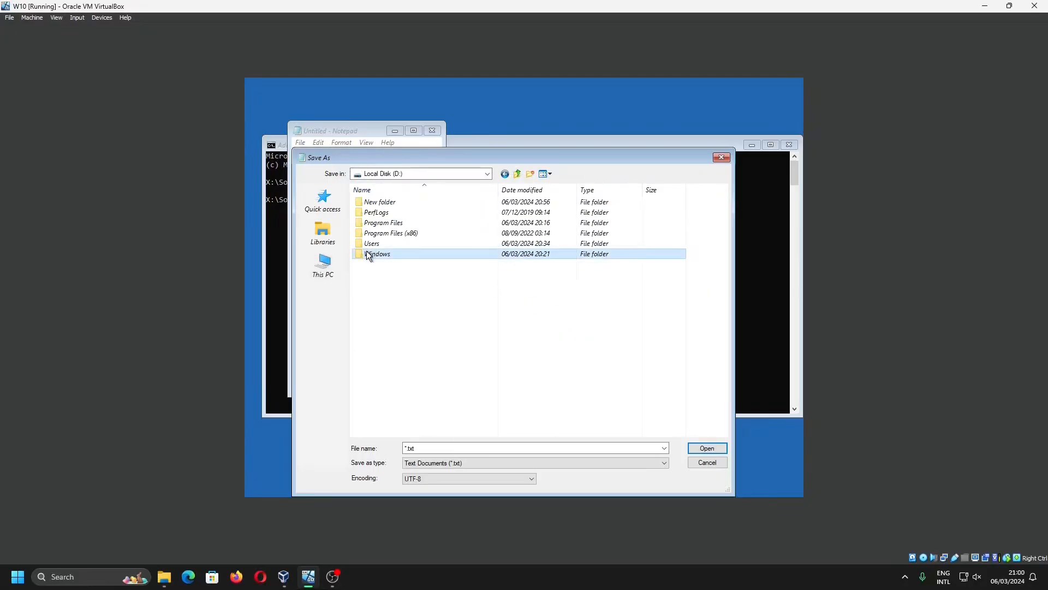
{"action": "left_click", "coordinate": [397, 234]}
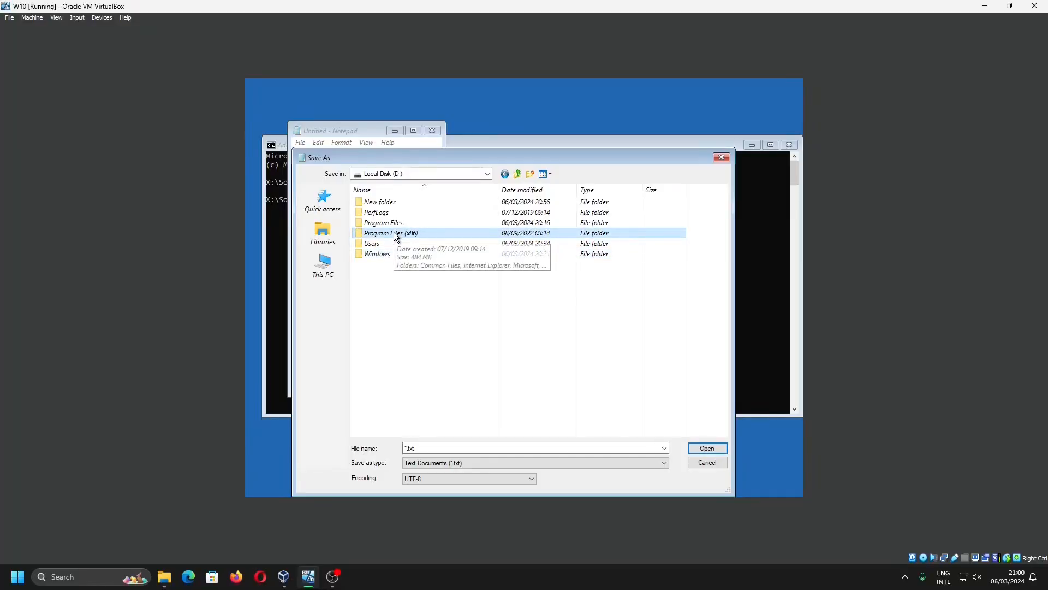
{"action": "right_click", "coordinate": [397, 235]}
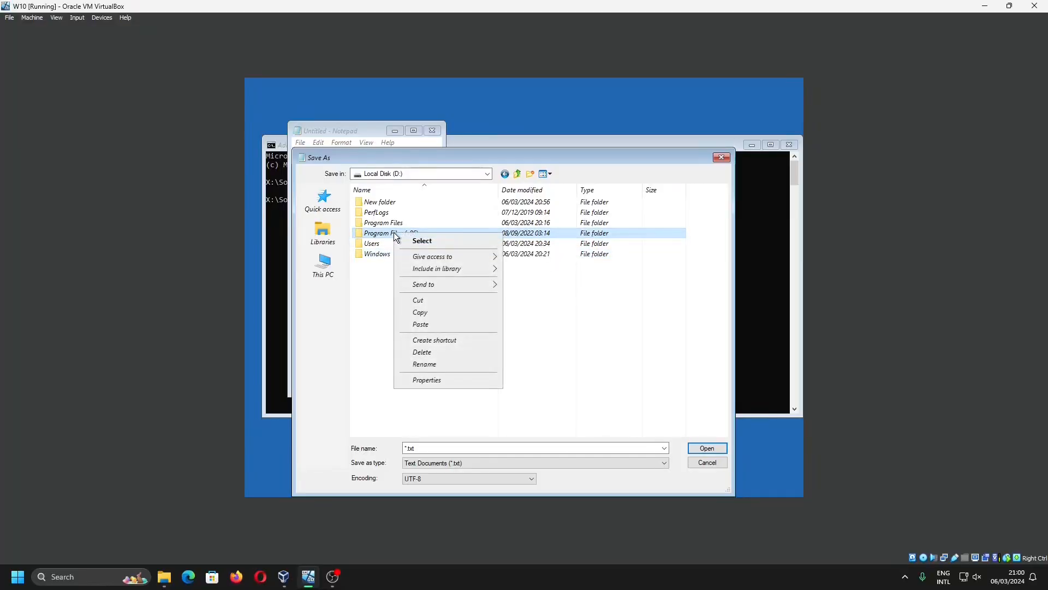
{"action": "left_click", "coordinate": [432, 314]}
Try to paste the copied Program Files (x86) folder into Local Disk (E:), and cancel the copy
{"action": "left_click", "coordinate": [517, 176]}
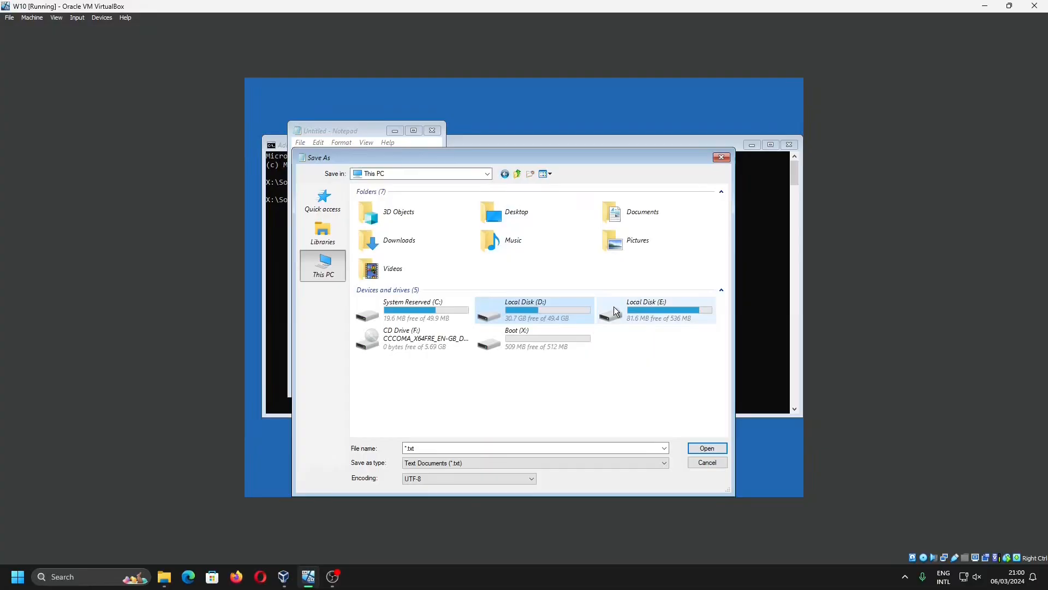
{"action": "double_click", "coordinate": [680, 316]}
{"action": "right_click", "coordinate": [411, 263]}
{"action": "left_click", "coordinate": [435, 320]}
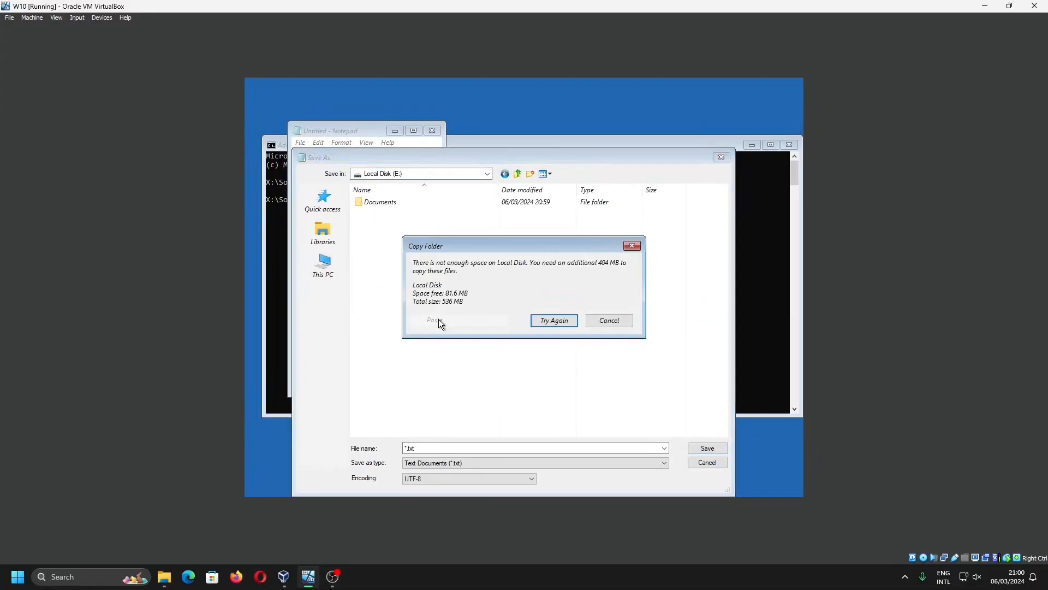
{"action": "left_click", "coordinate": [630, 322]}
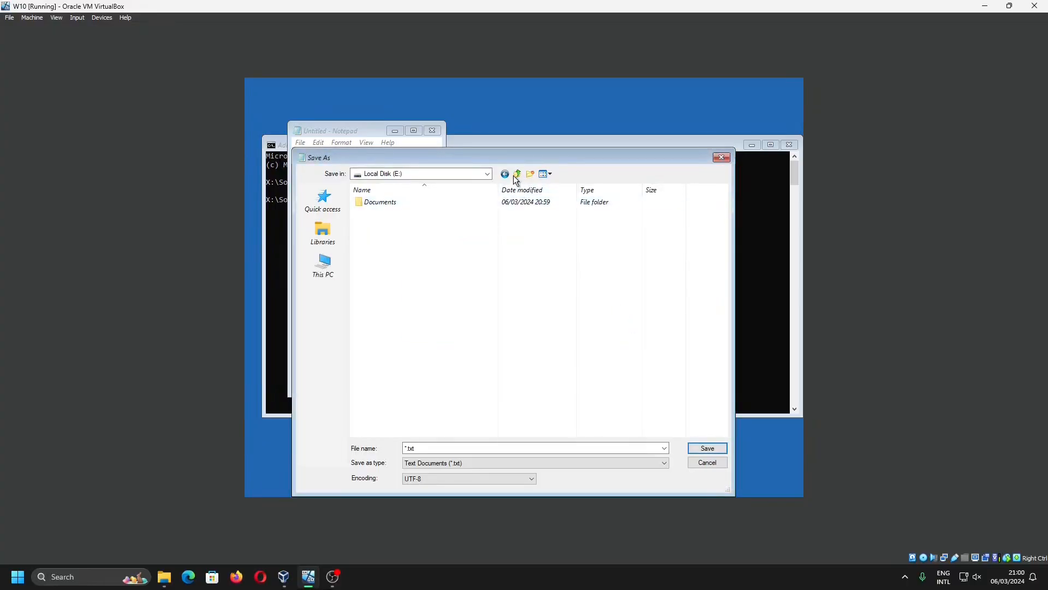
Paste the copied Program Files (x86) folder into New folder on Local Disk (D:) and refresh the listing
{"action": "left_click", "coordinate": [517, 174]}
{"action": "double_click", "coordinate": [519, 315]}
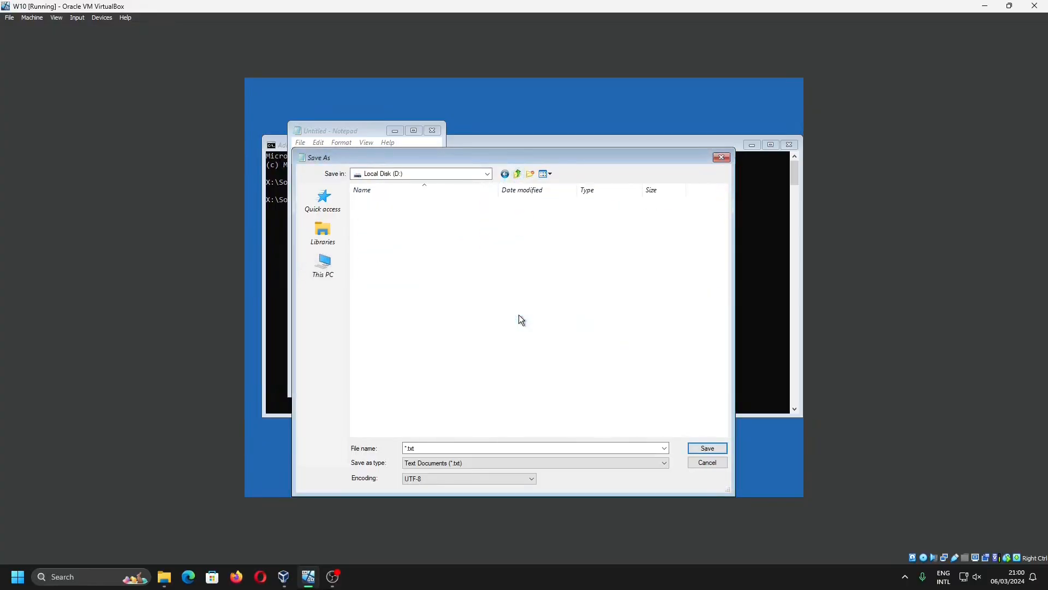
{"action": "double_click", "coordinate": [424, 203]}
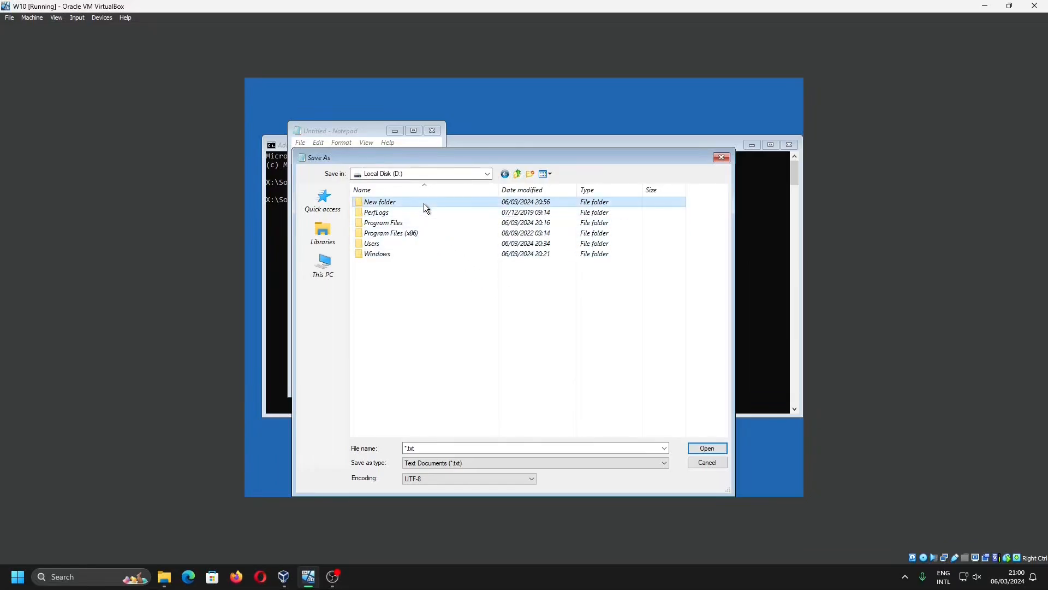
{"action": "right_click", "coordinate": [423, 297]}
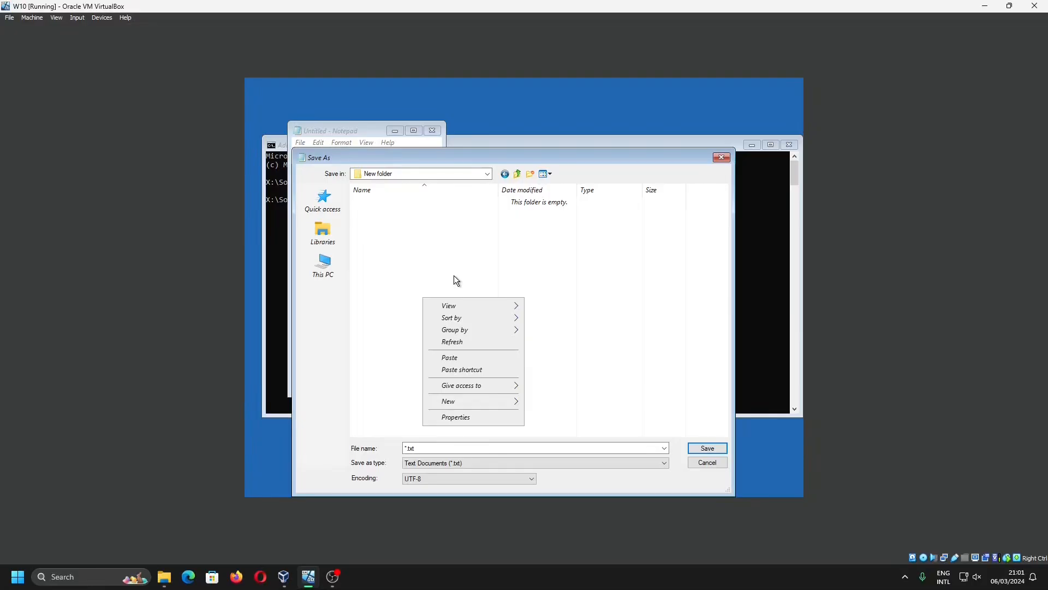
{"action": "left_click", "coordinate": [454, 357]}
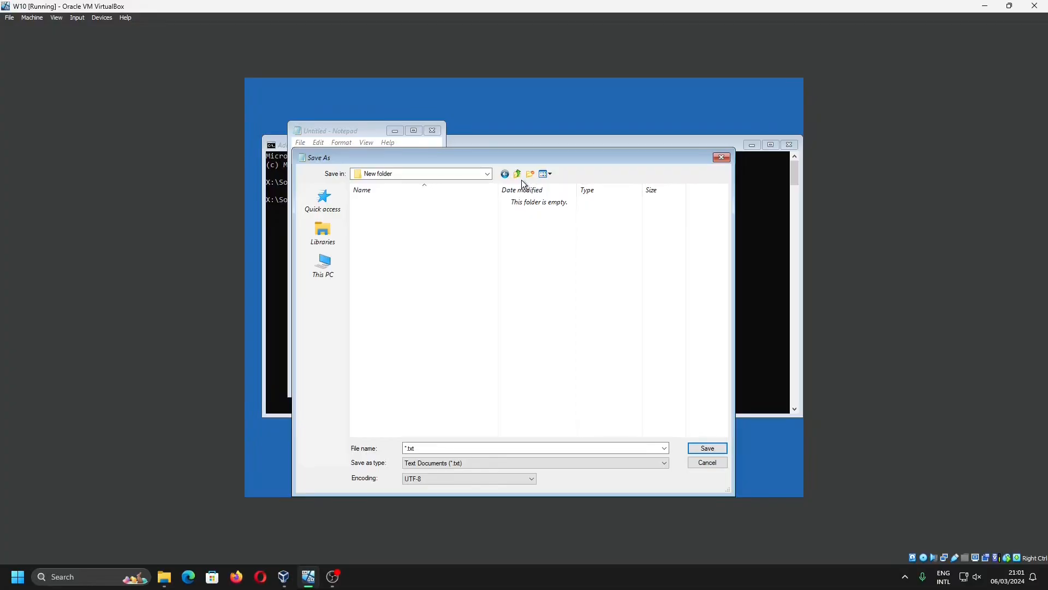
{"action": "right_click", "coordinate": [479, 288]}
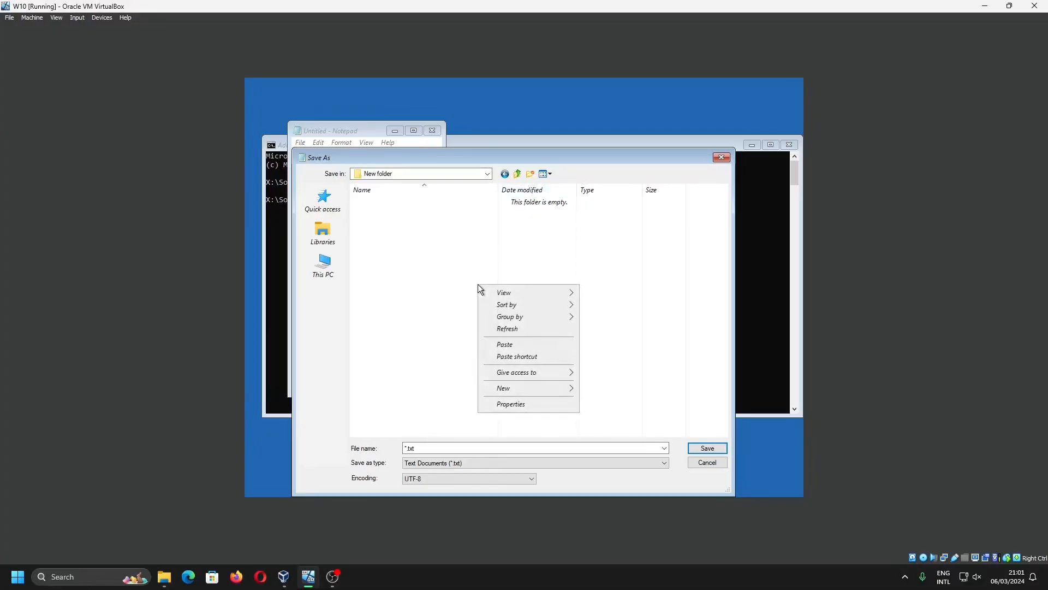
{"action": "left_click", "coordinate": [507, 328]}
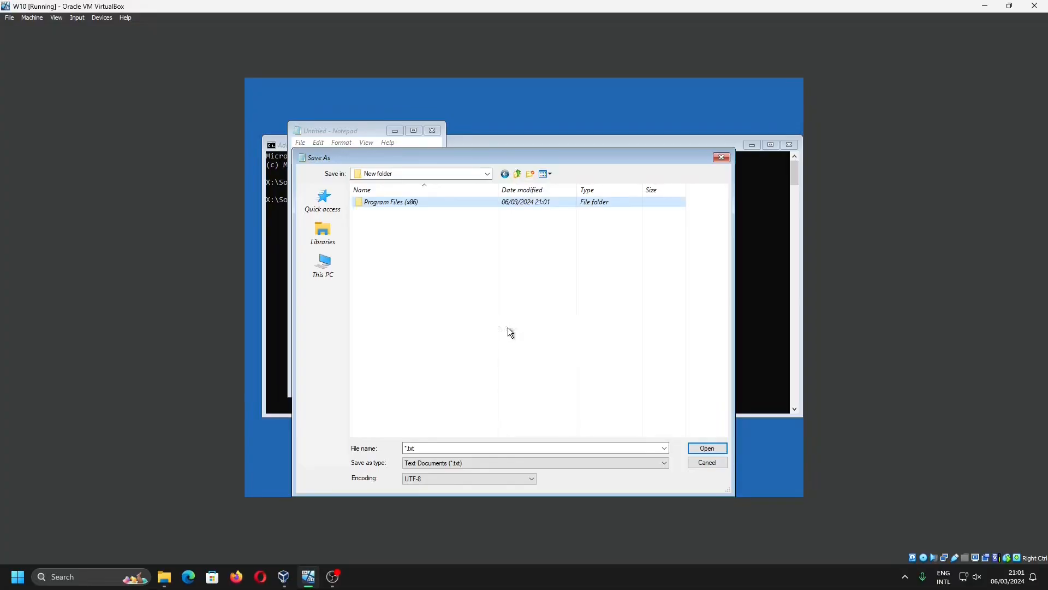
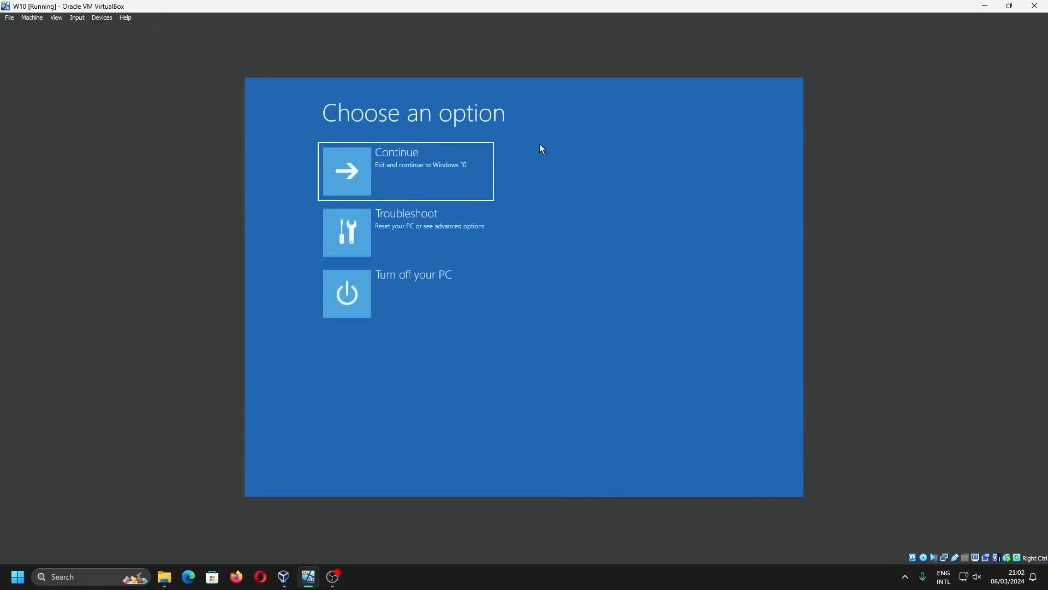
Turn off the Windows 10 PC from the recovery environment's option screen
{"action": "left_click", "coordinate": [427, 310]}
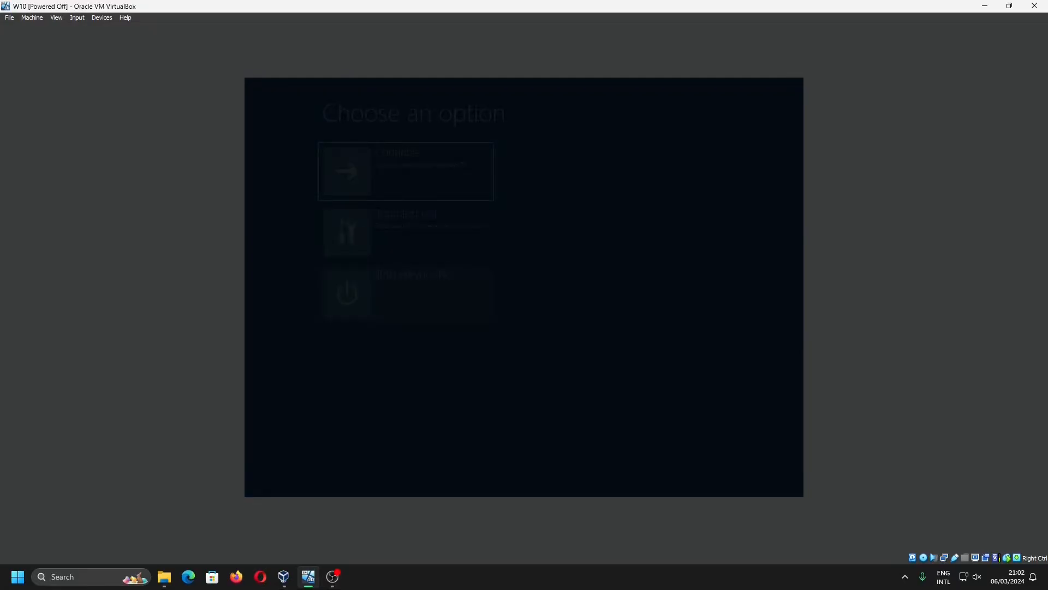